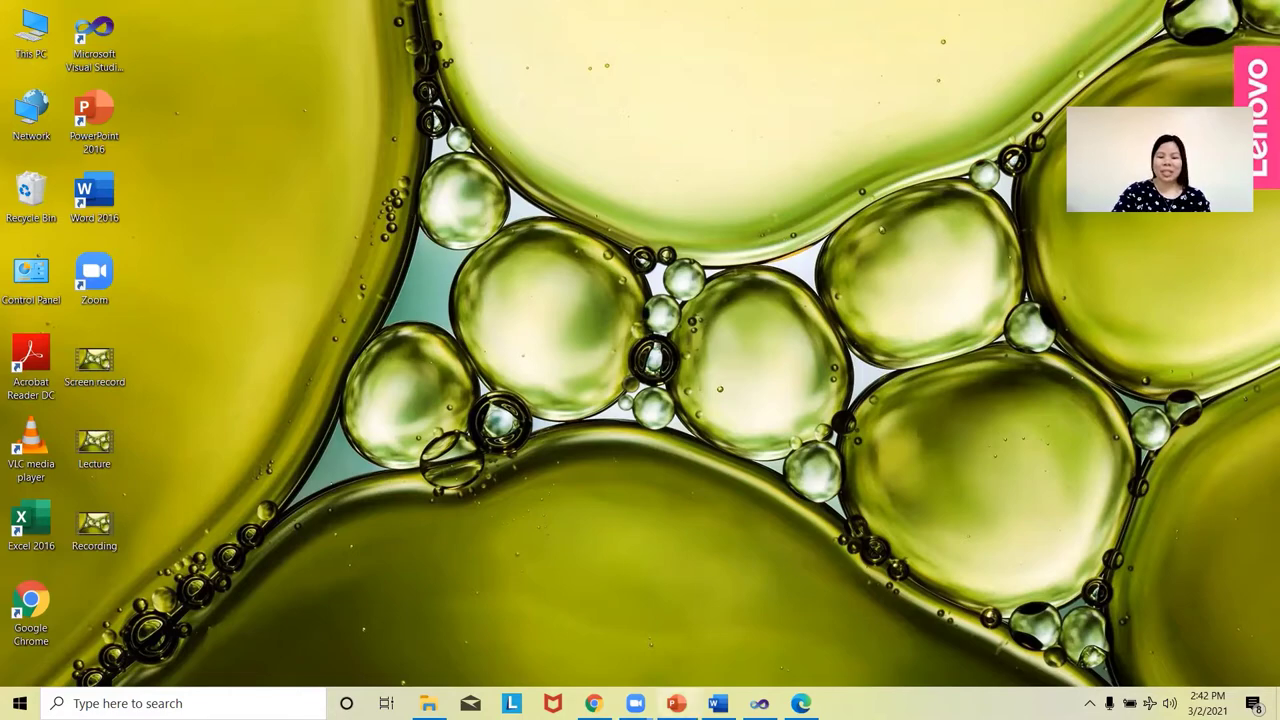
# Step: Switch to the open PowerPoint presentation and delete the video from slide 1
pyautogui.click(676, 703)
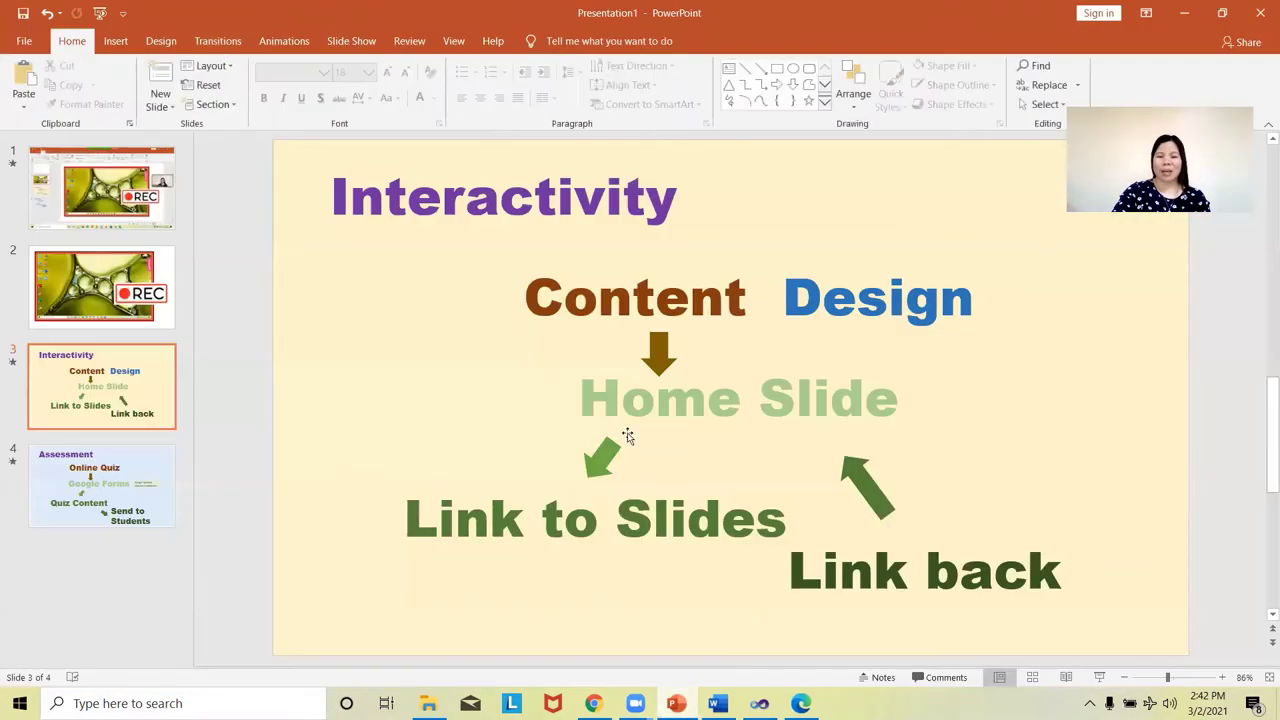
pyautogui.click(48, 163)
pyautogui.click(1072, 572)
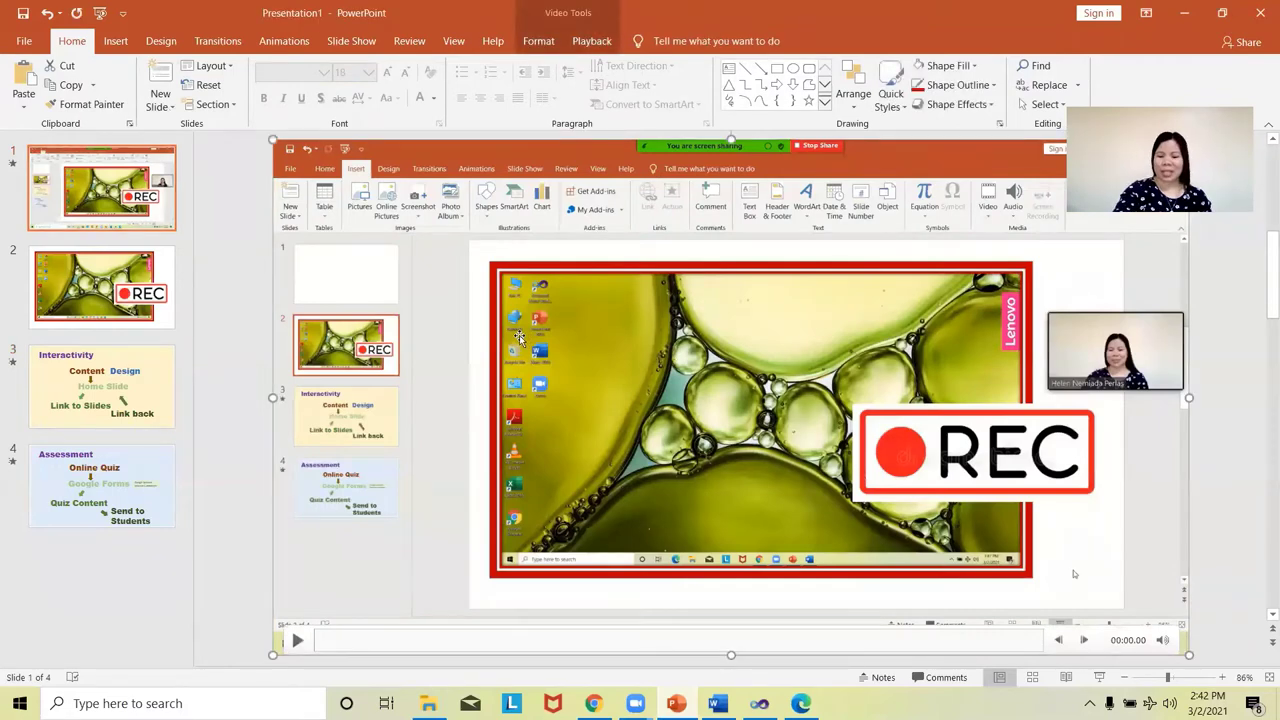
pyautogui.press('Delete')
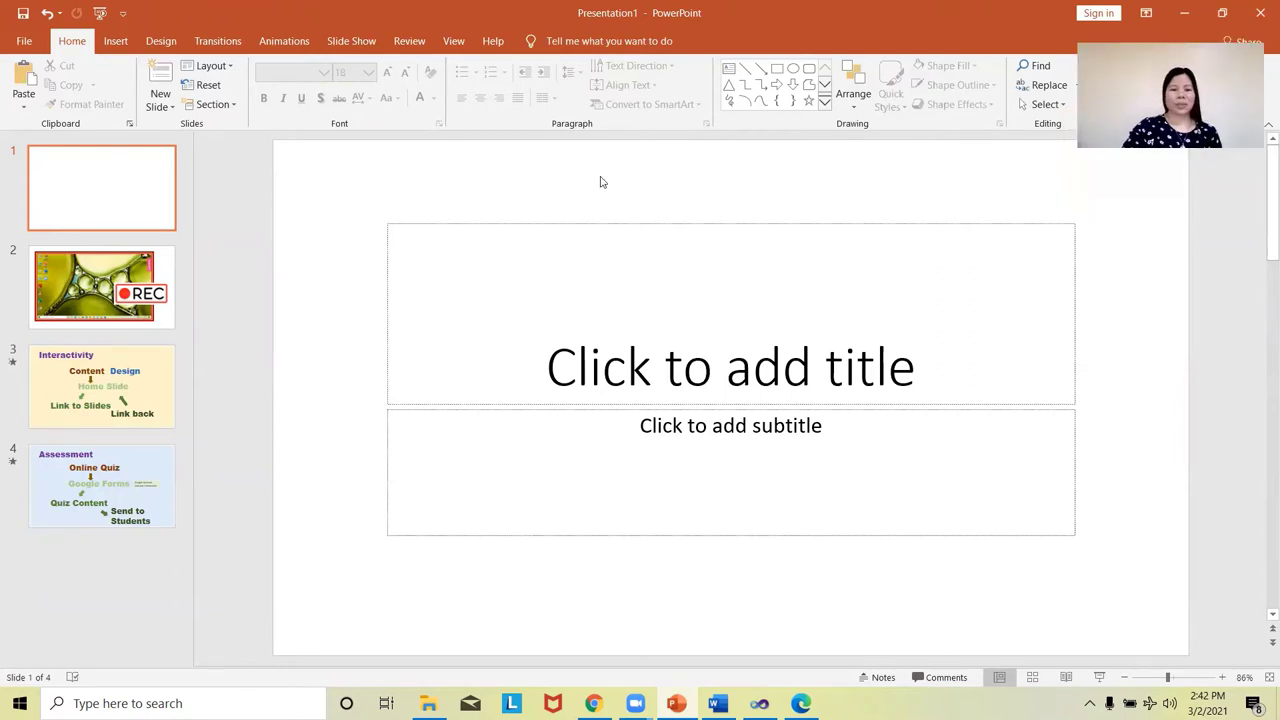
pyautogui.click(106, 183)
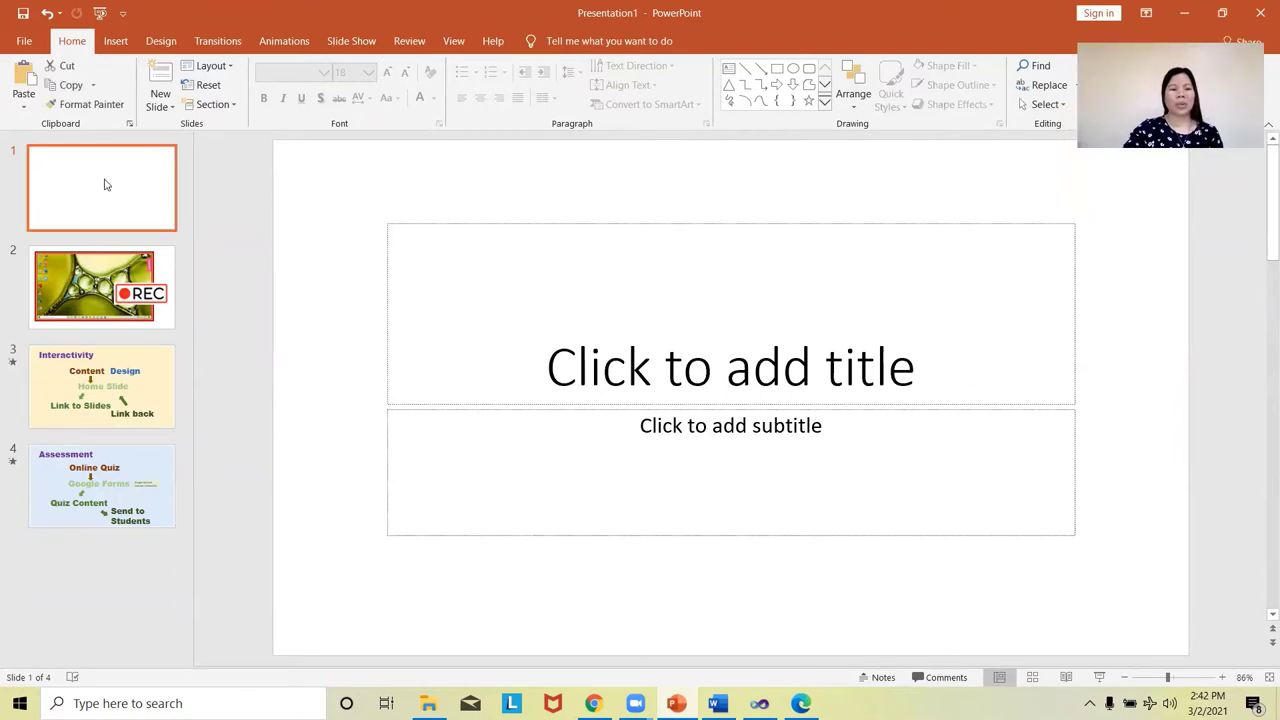
pyautogui.click(677, 198)
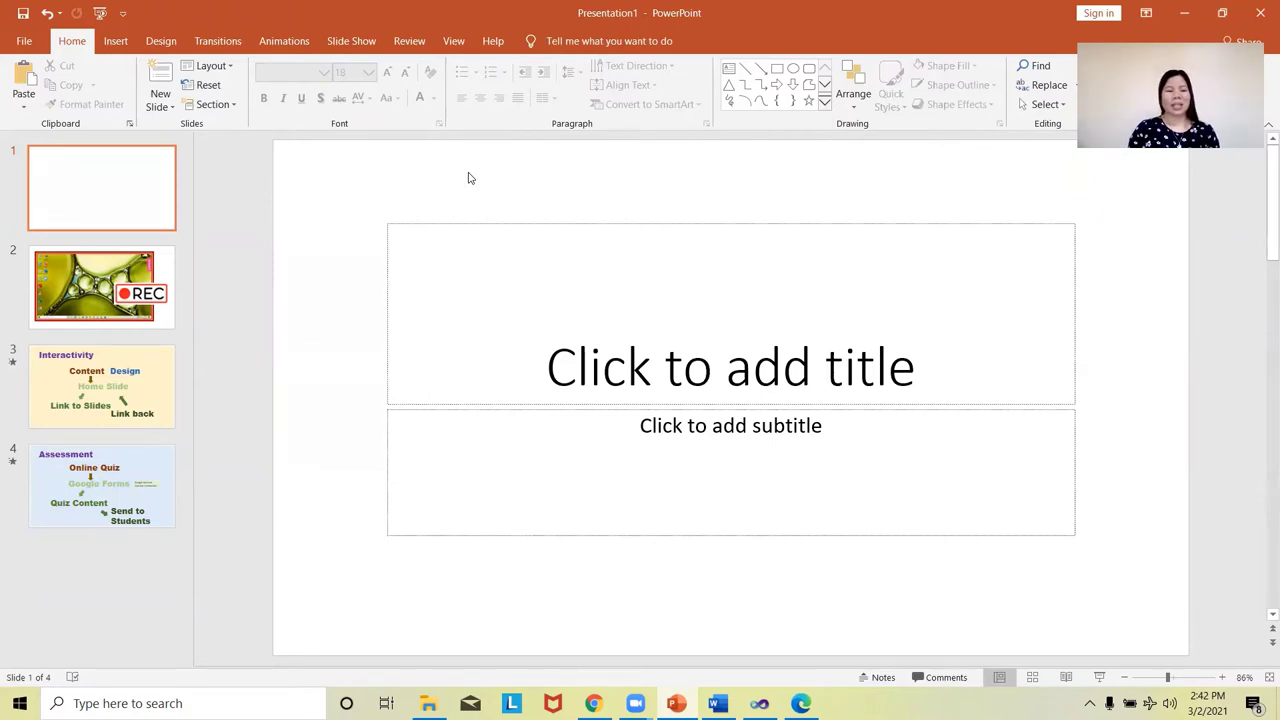
# Step: Open the Screen Recording tool from slide 1, with audio and pointer capture on
pyautogui.click(118, 41)
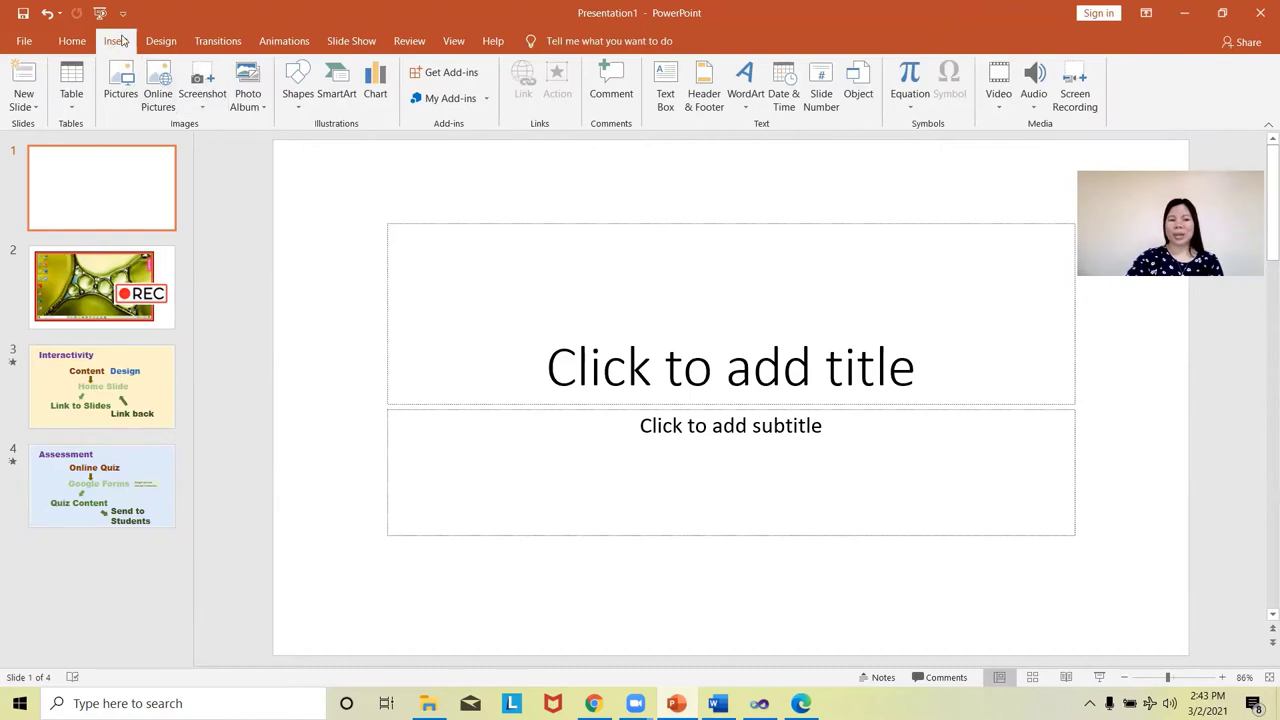
pyautogui.click(1074, 96)
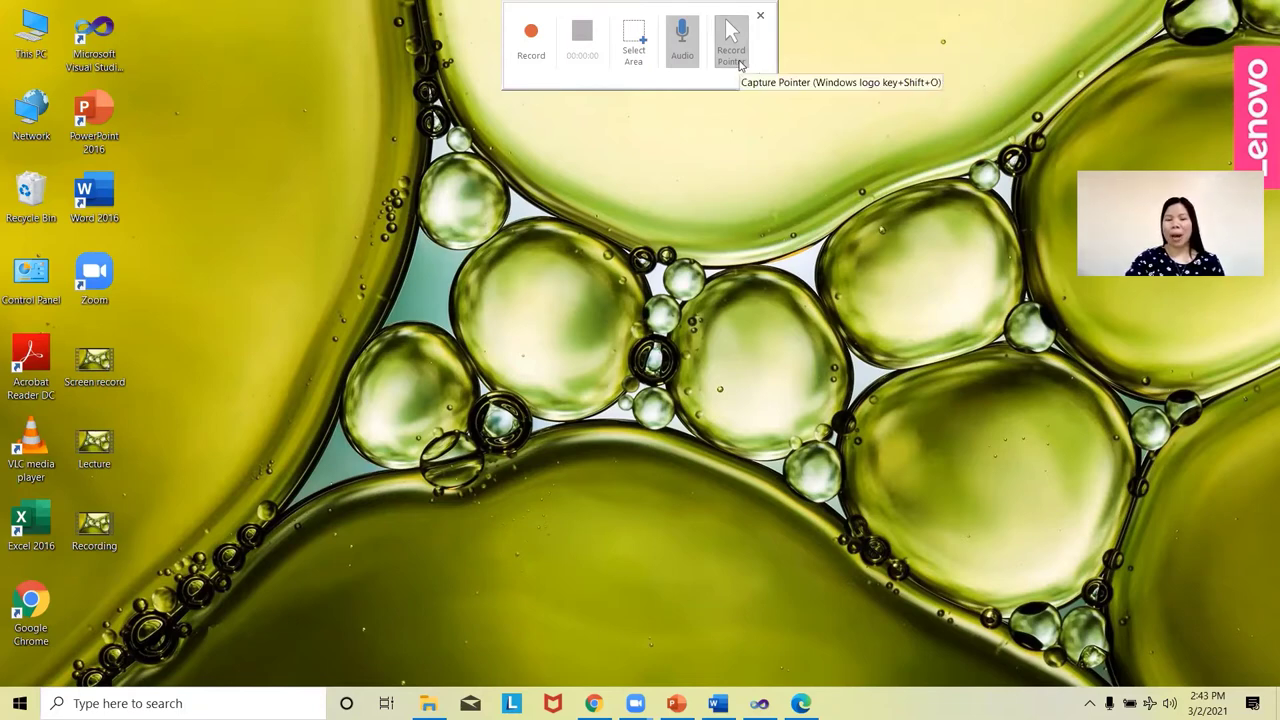
pyautogui.click(739, 64)
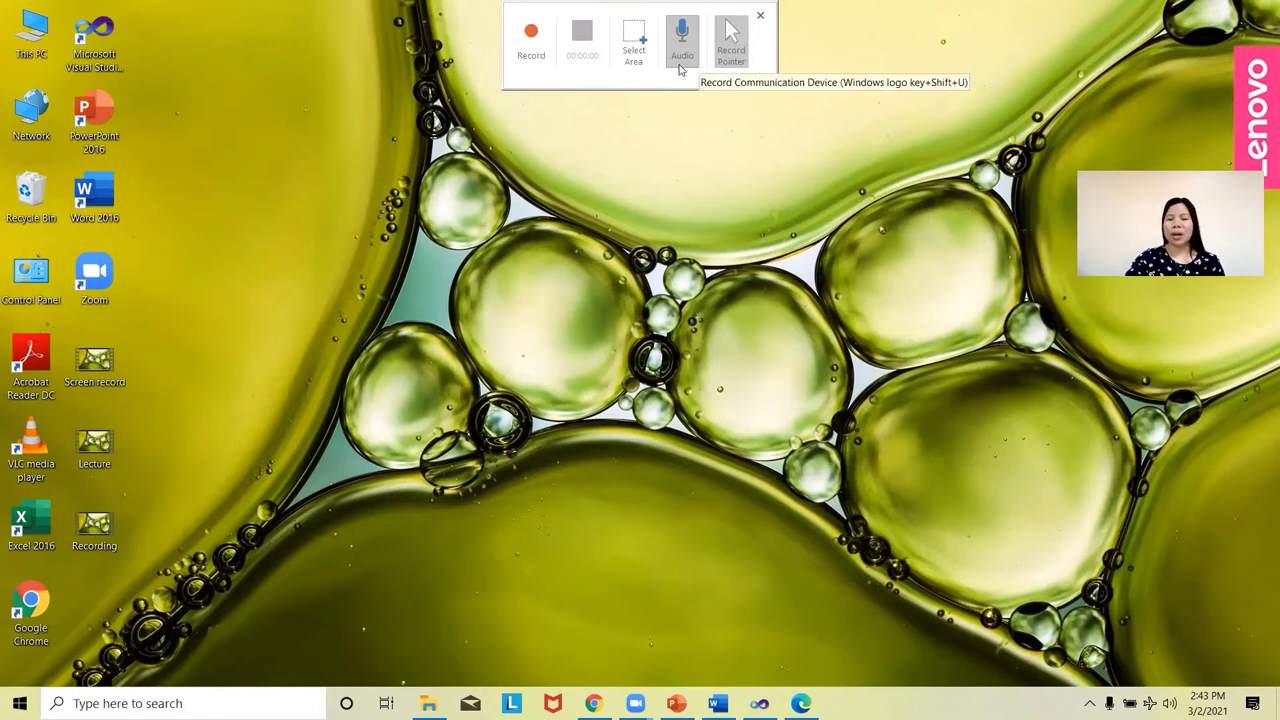
pyautogui.click(680, 64)
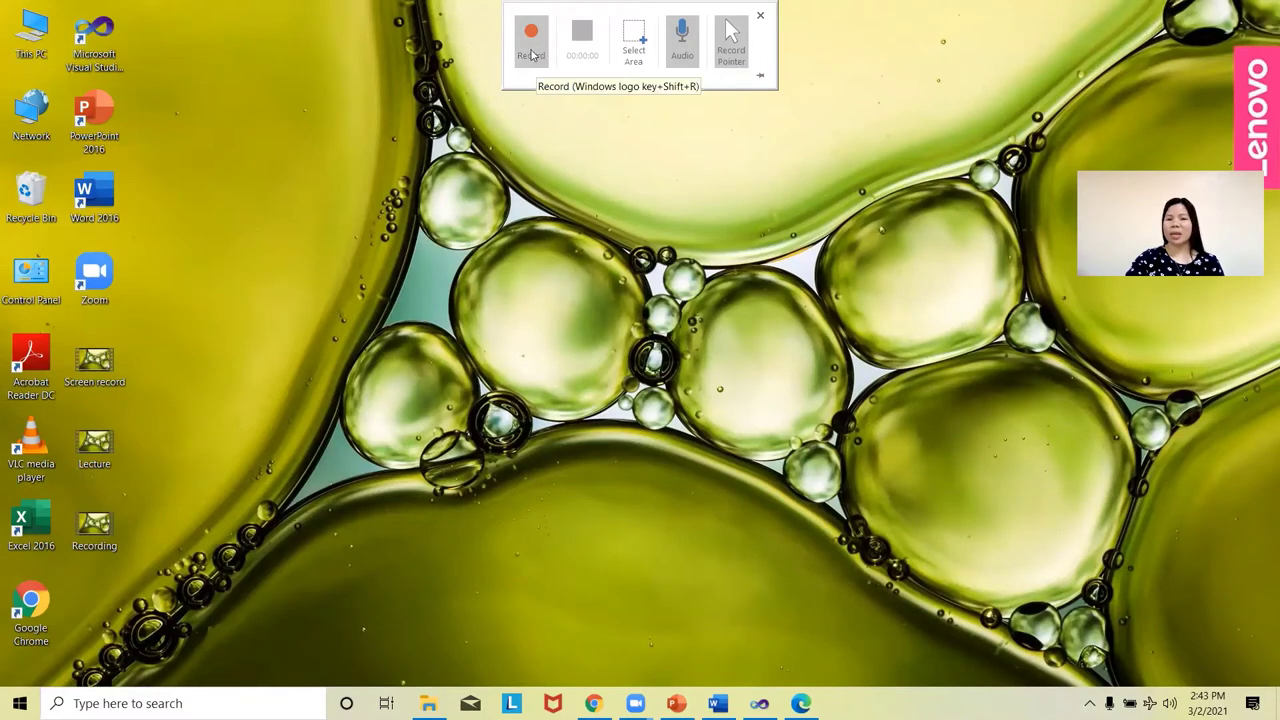
# Step: Select the entire screen as the recording area
pyautogui.click(636, 45)
pyautogui.moveTo(166, 7); pyautogui.dragTo(860, 683)
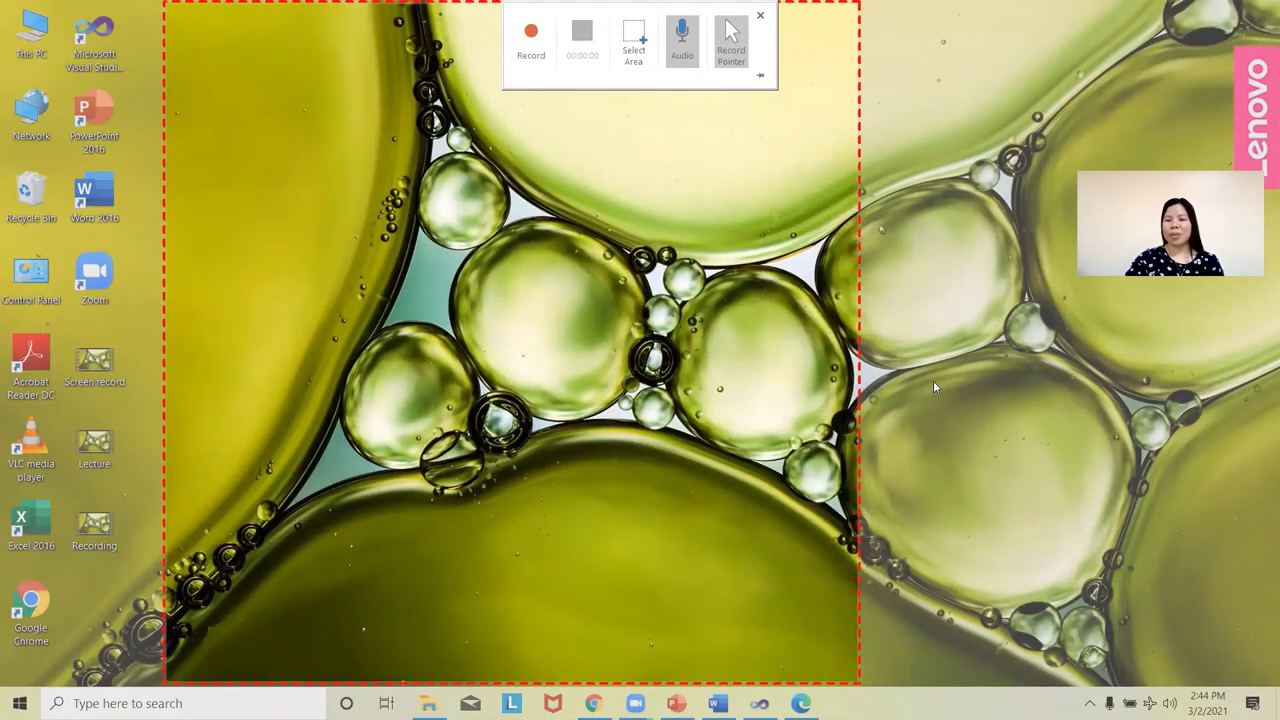
pyautogui.click(636, 45)
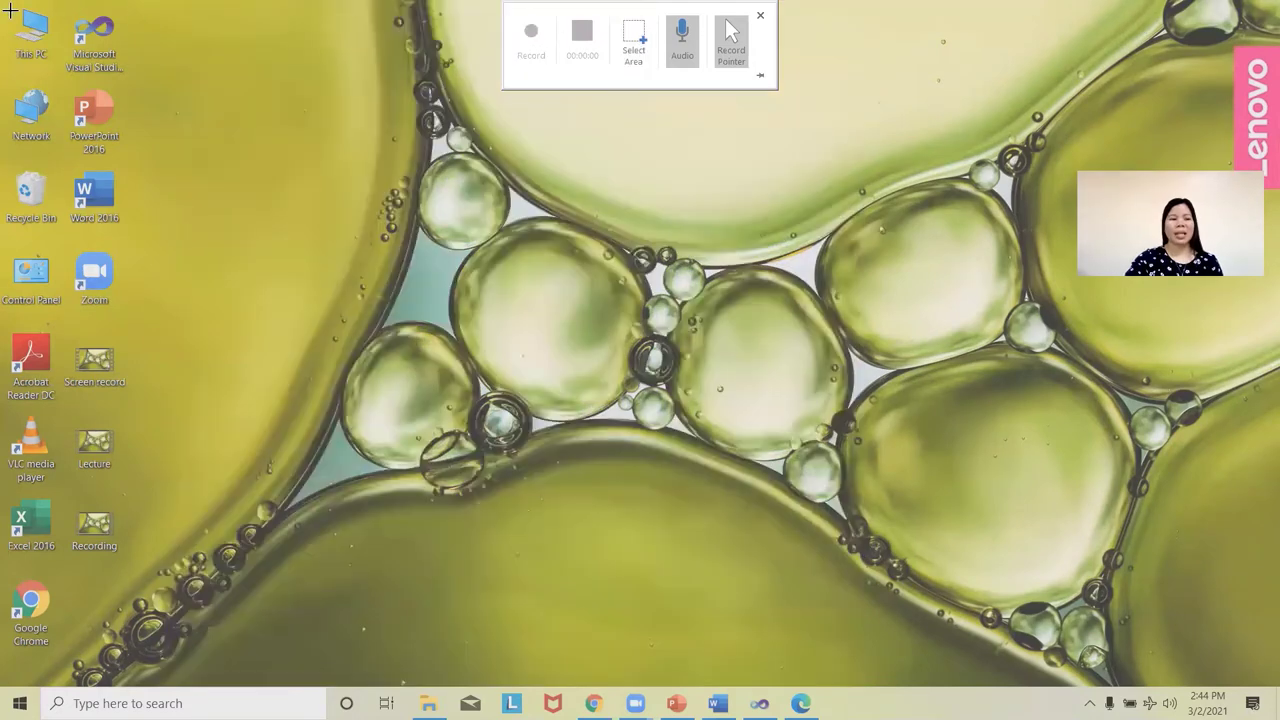
pyautogui.moveTo(10, 10); pyautogui.dragTo(1279, 719)
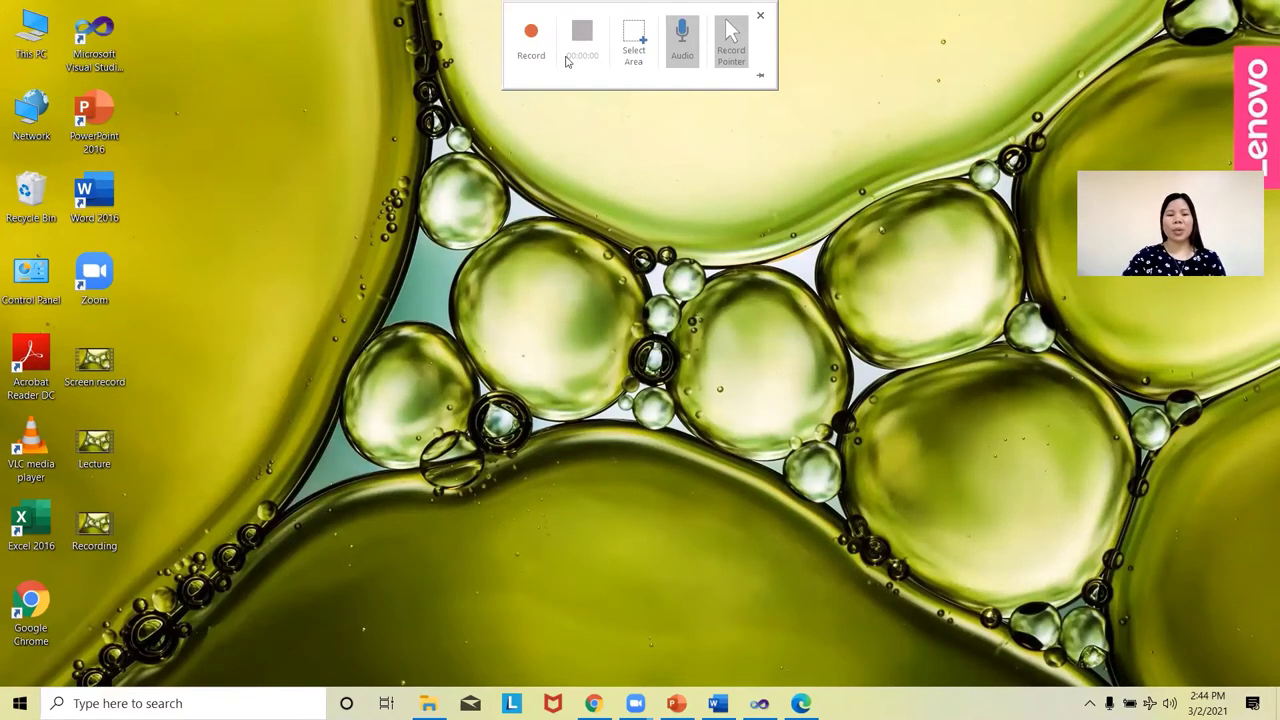
# Step: Start the screen recording, switch back to PowerPoint and run the slide show from slide 1
pyautogui.click(527, 43)
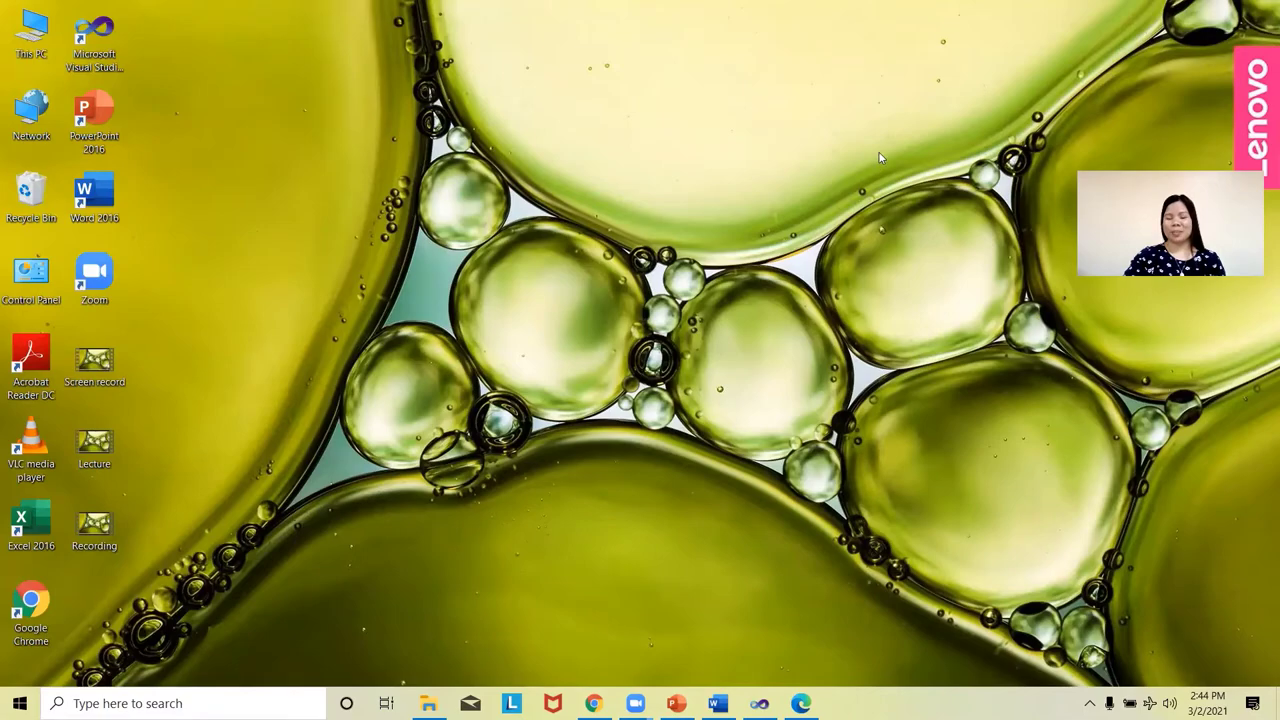
pyautogui.click(676, 703)
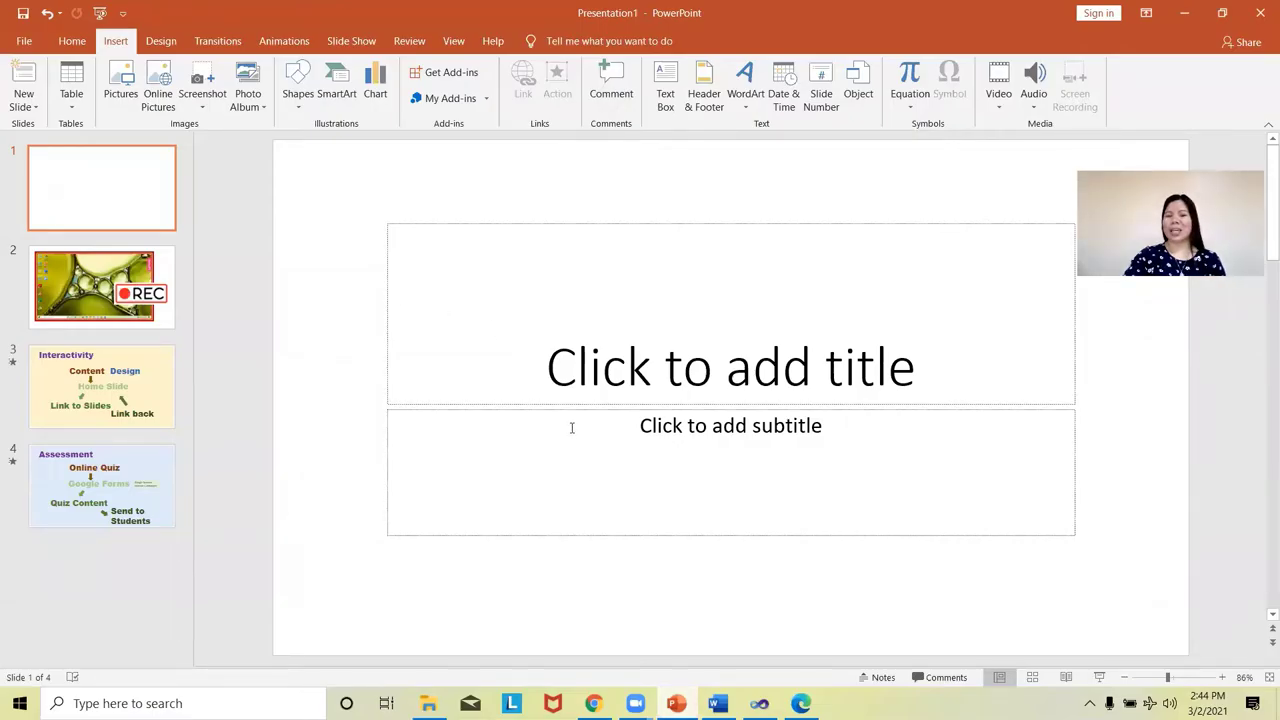
pyautogui.click(1101, 679)
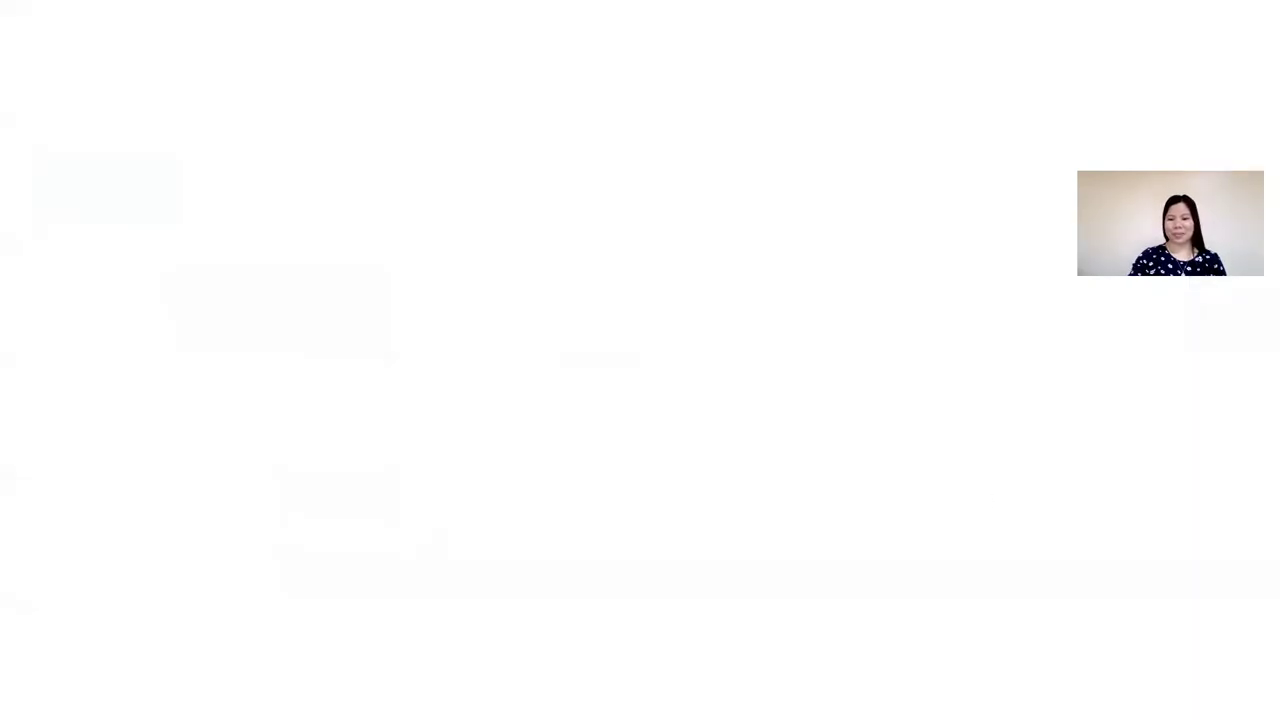
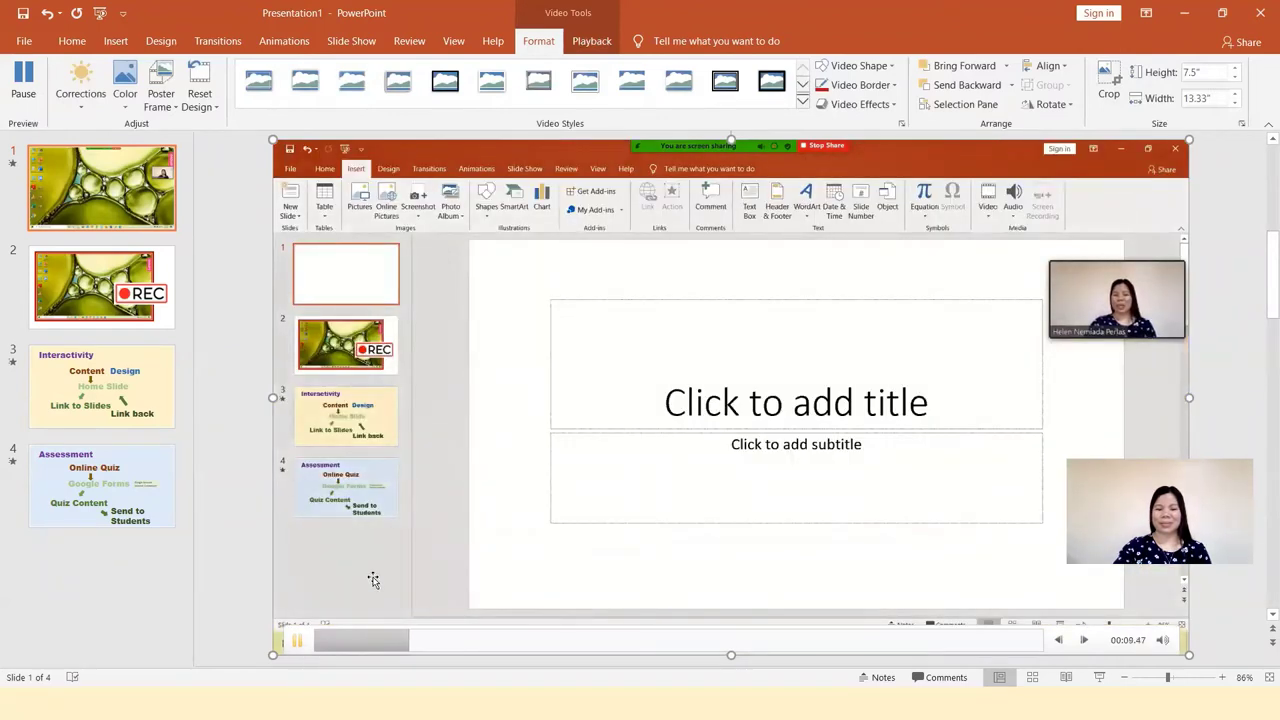
# Step: Pause the inserted recording at about 00:20.65 and set its trim start to 00:20.572 and trim end to 00:56.514
pyautogui.click(453, 646)
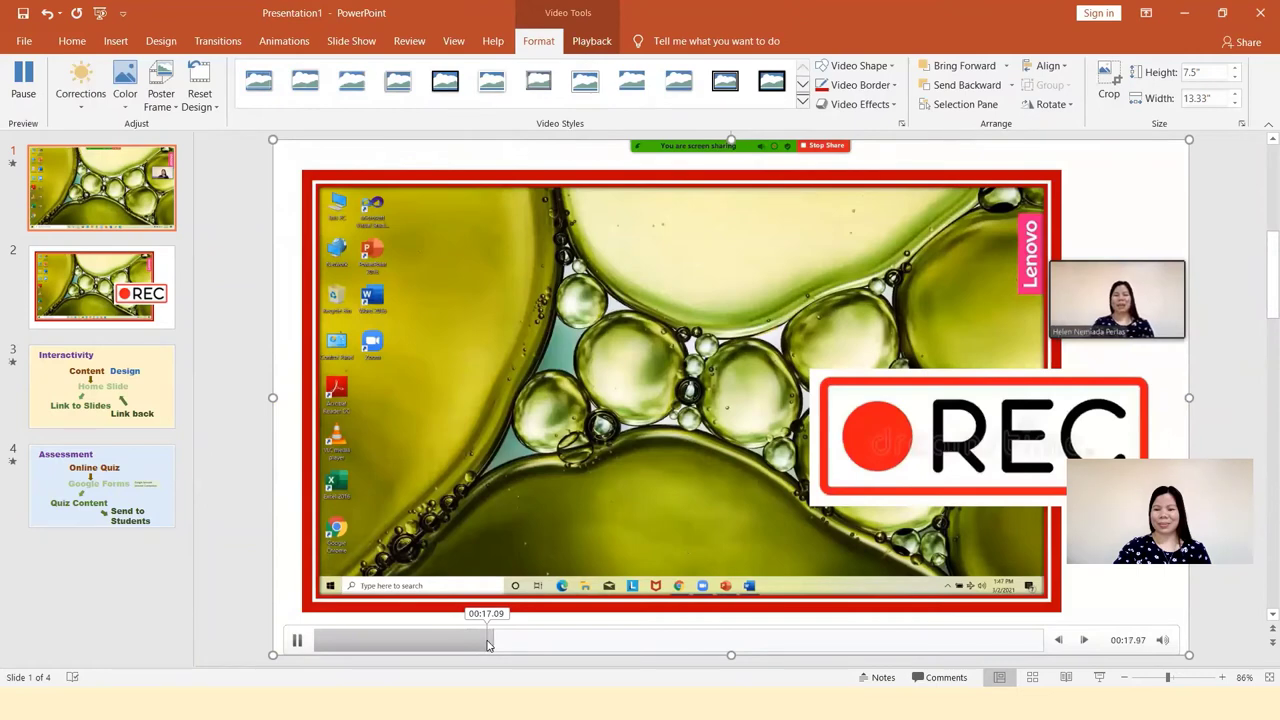
pyautogui.click(295, 645)
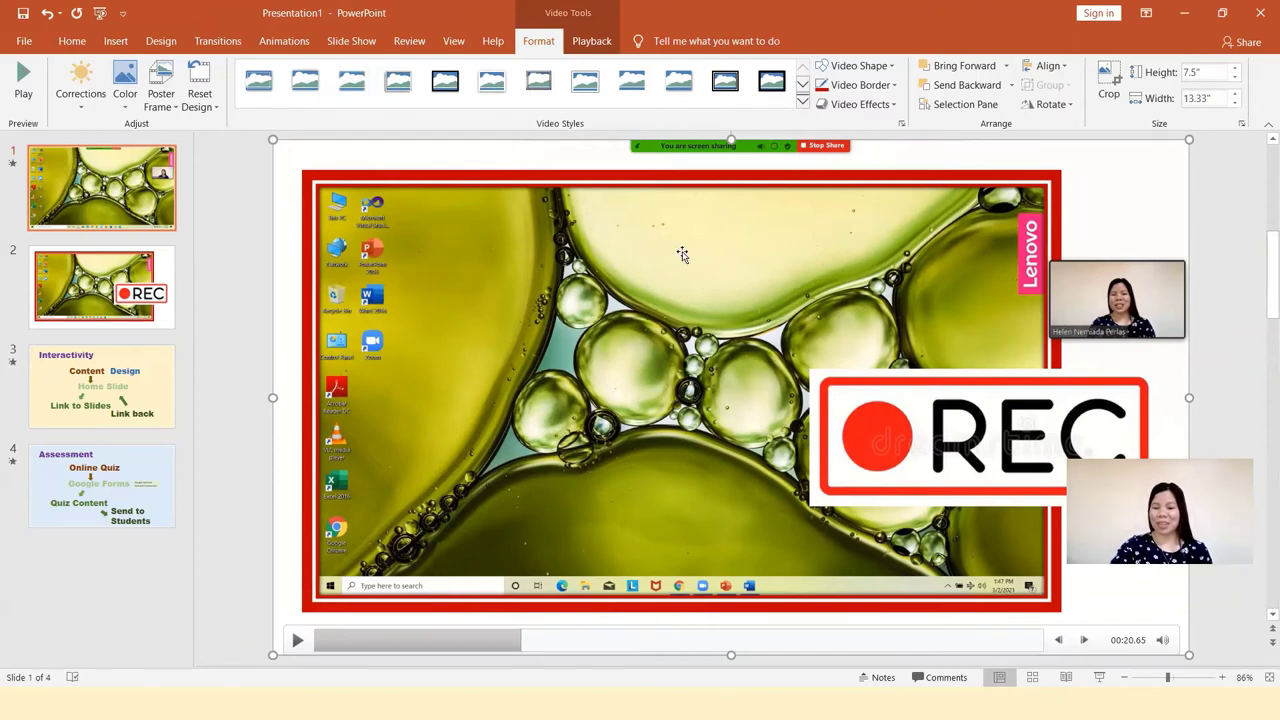
pyautogui.click(590, 41)
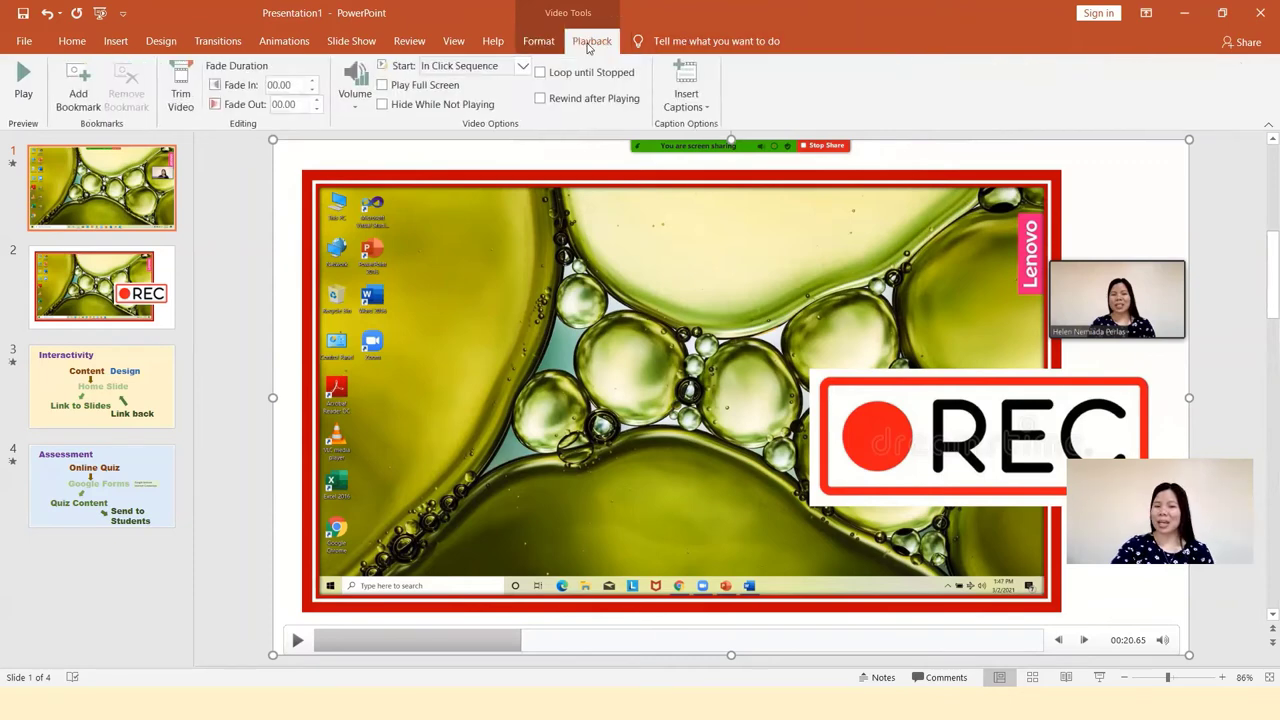
pyautogui.click(176, 95)
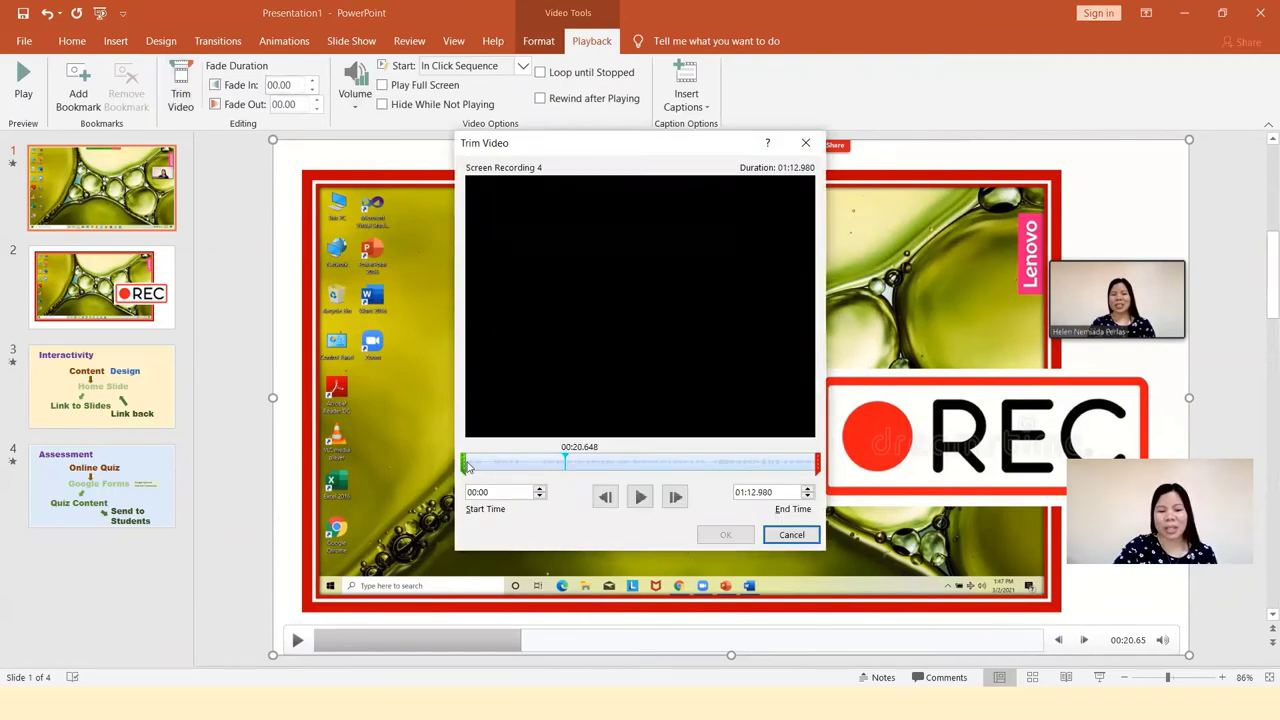
pyautogui.moveTo(462, 461); pyautogui.dragTo(560, 470)
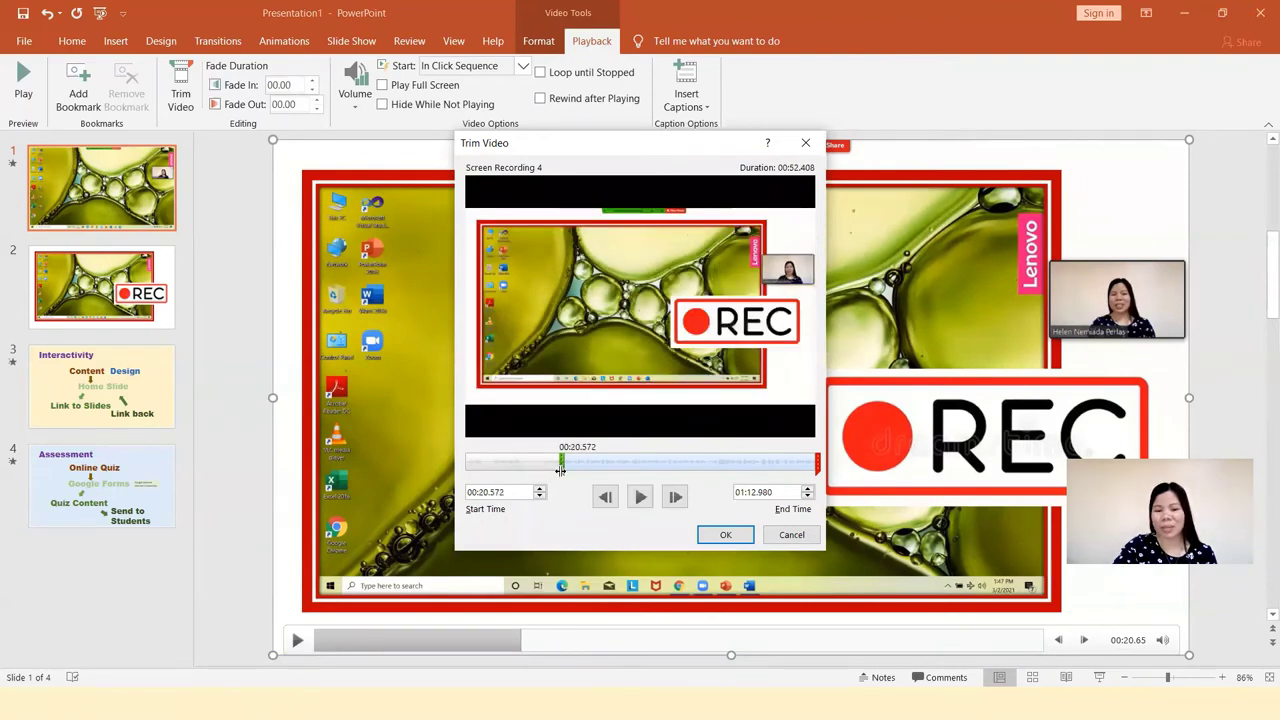
pyautogui.moveTo(818, 461); pyautogui.dragTo(739, 466)
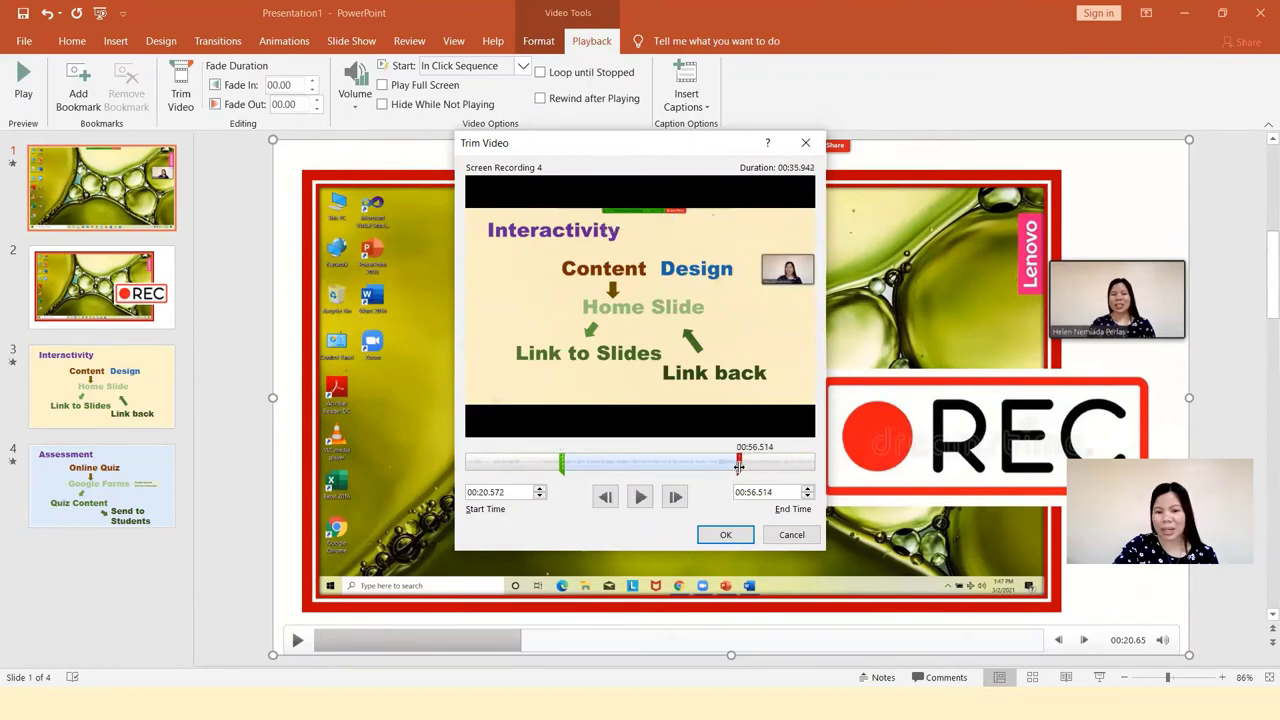
# Step: Preview the trimmed range and set the trim start time to 00:23.352
pyautogui.click(568, 464)
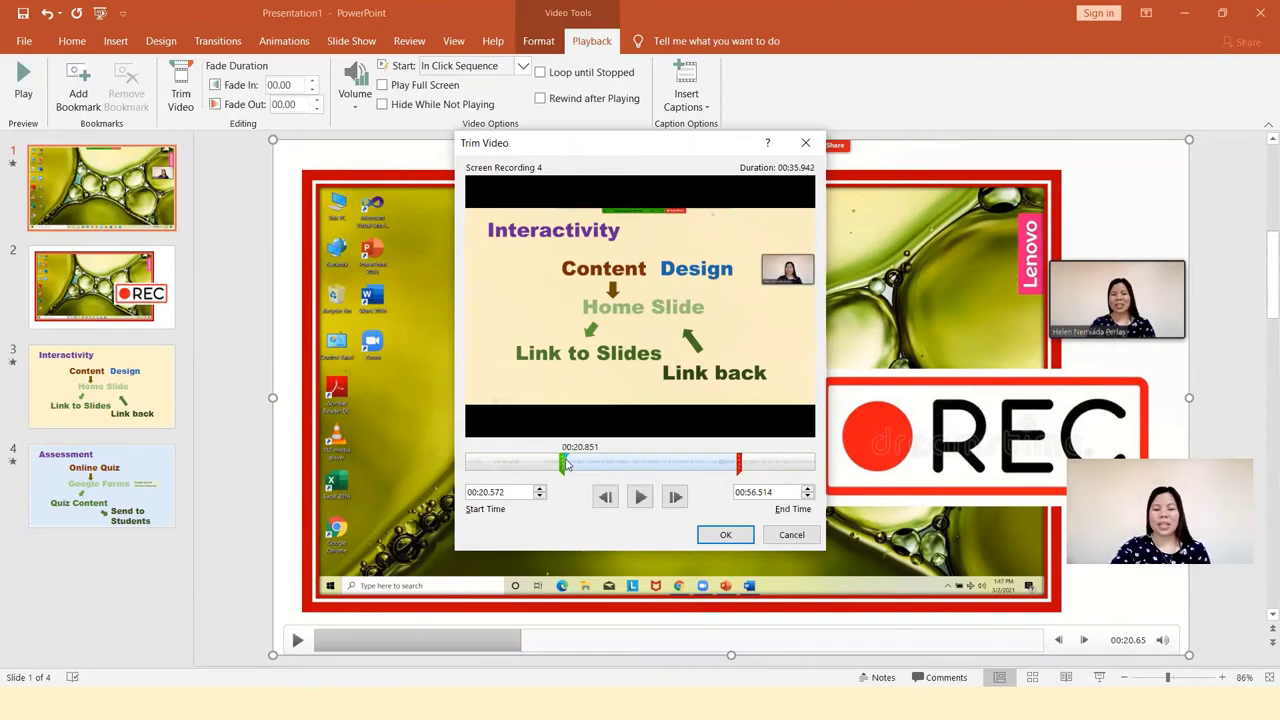
pyautogui.click(640, 497)
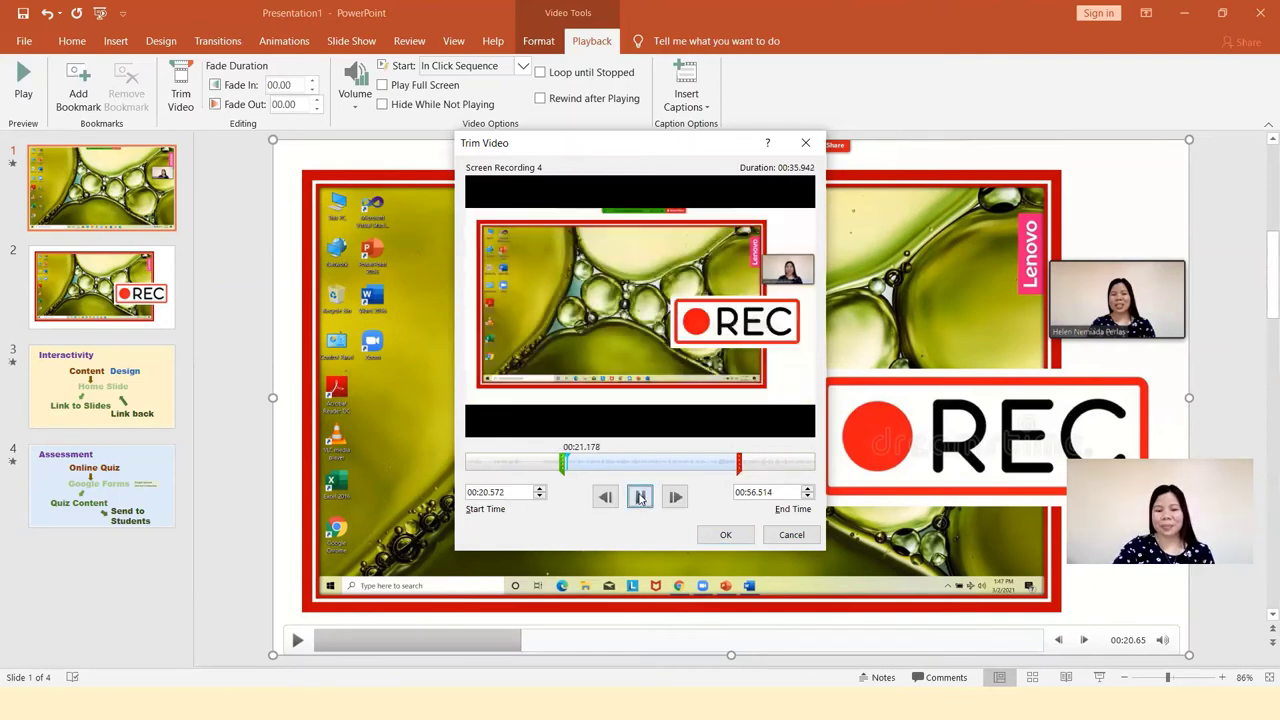
pyautogui.click(560, 466)
pyautogui.moveTo(560, 466); pyautogui.dragTo(575, 466)
pyautogui.click(640, 497)
pyautogui.click(581, 472)
pyautogui.click(640, 497)
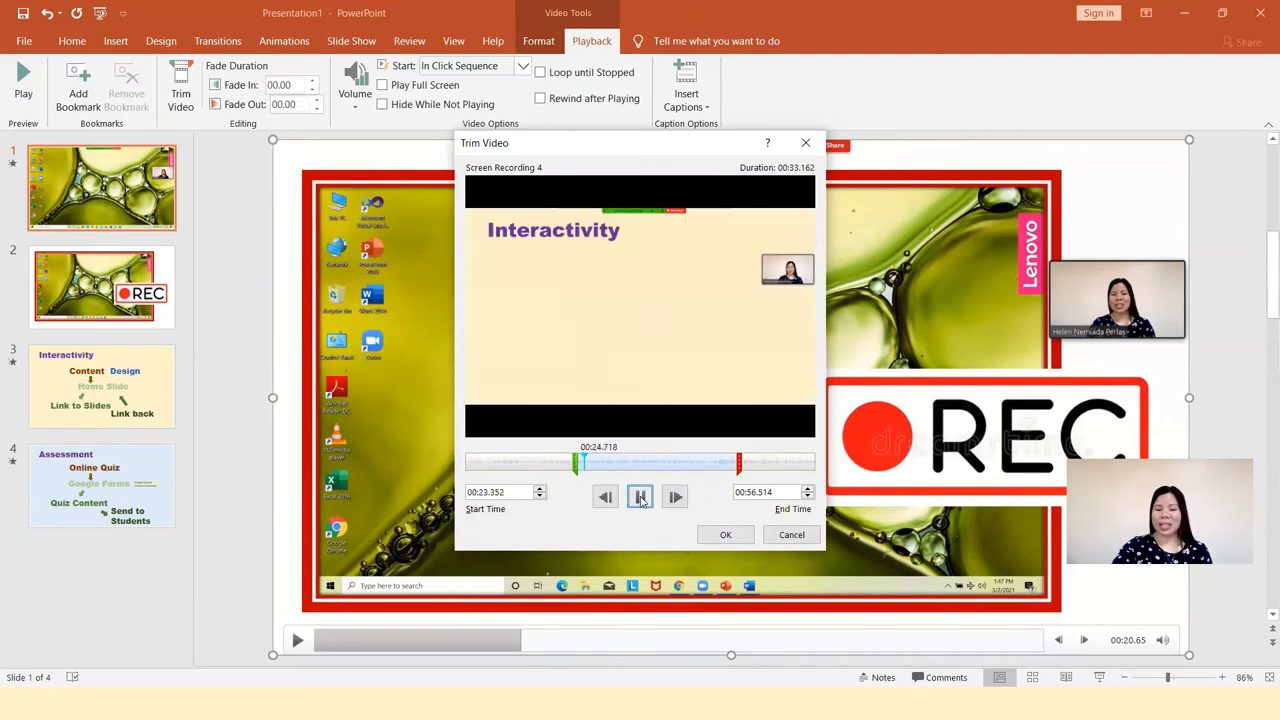
# Step: Apply the trim with a start time of 00:26.271 and play back the trimmed recording on the slide
pyautogui.click(640, 497)
pyautogui.moveTo(576, 472); pyautogui.dragTo(588, 472)
pyautogui.click(637, 497)
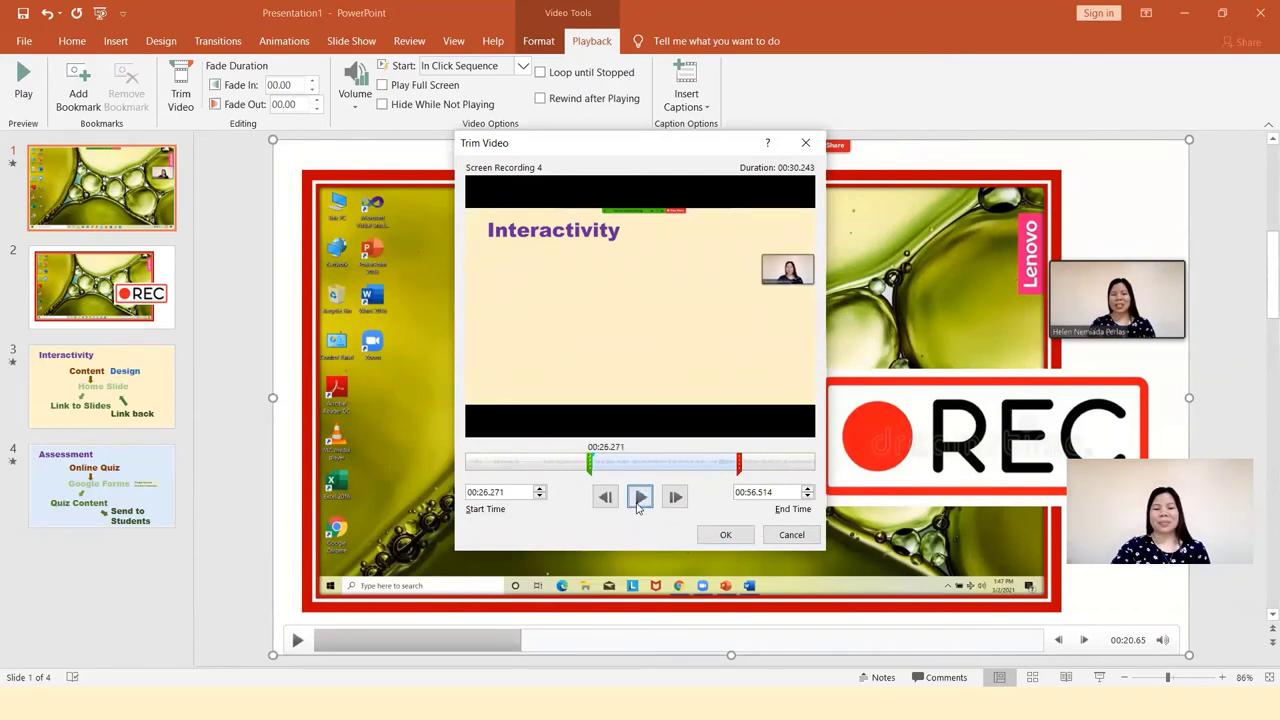
pyautogui.click(641, 497)
pyautogui.click(641, 497)
pyautogui.click(736, 538)
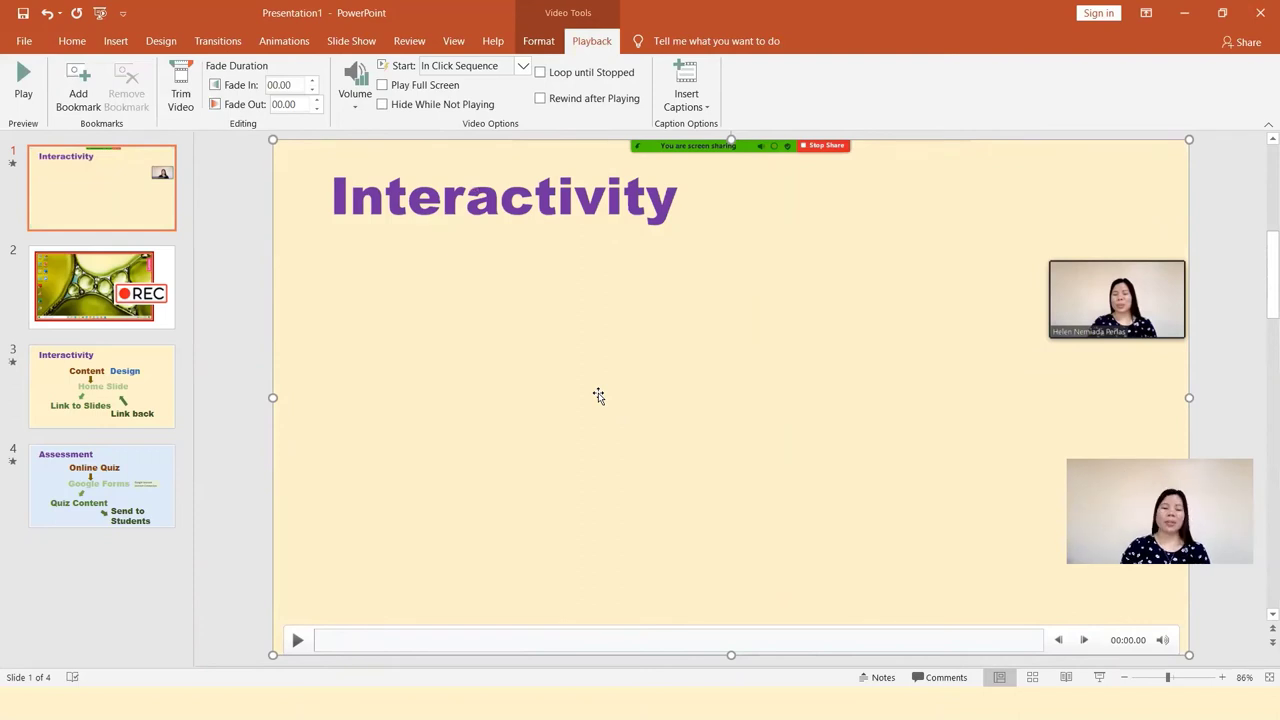
pyautogui.click(297, 642)
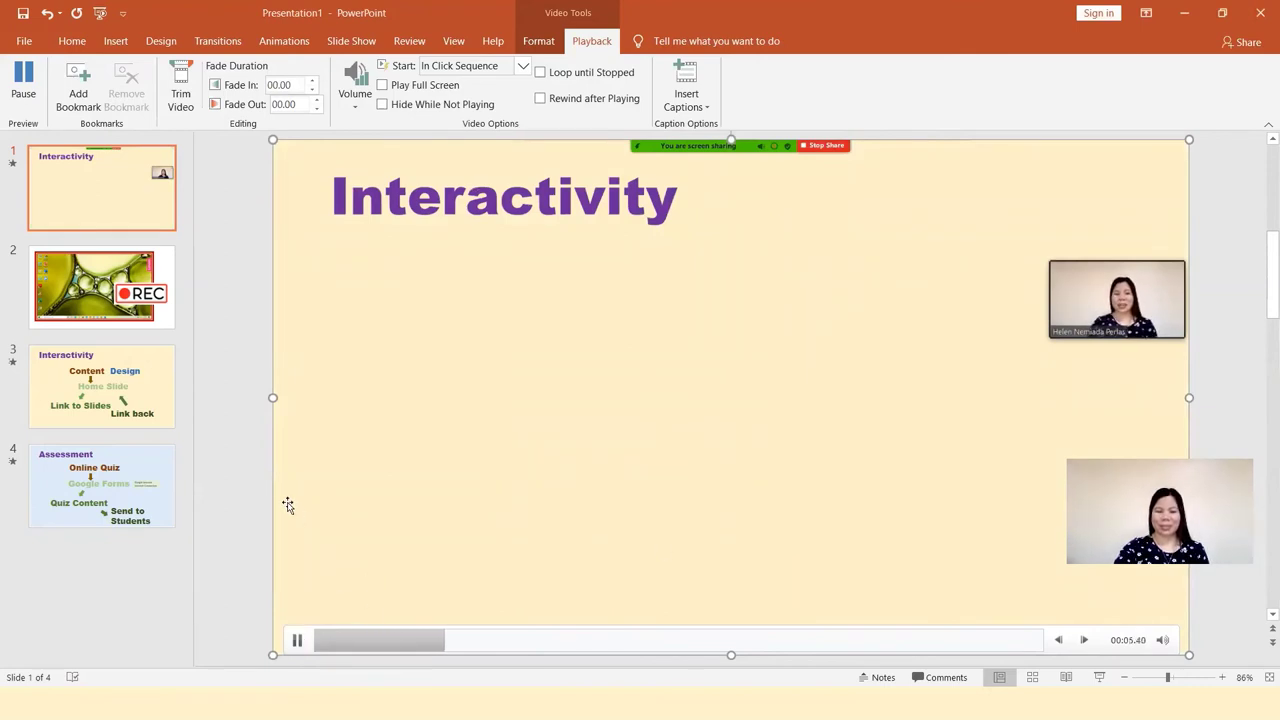
pyautogui.click(297, 641)
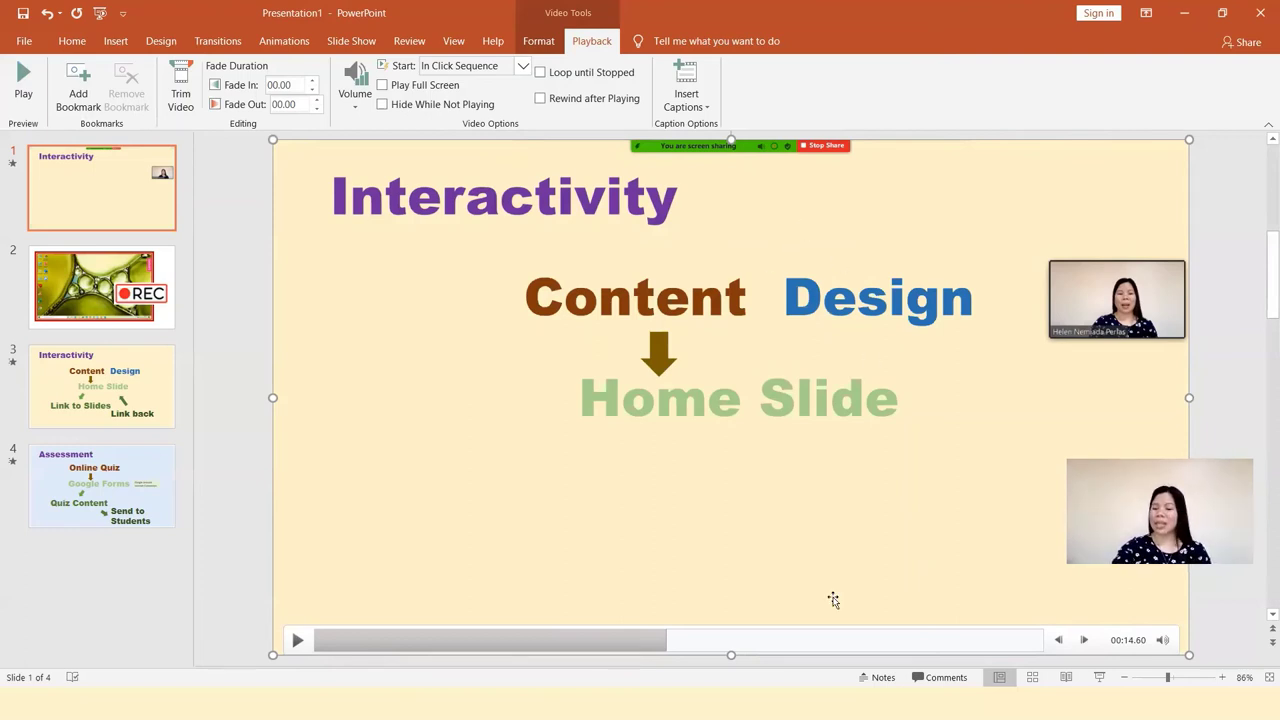
# Step: Save the trimmed recording as a media file named Lecture-Demo in the Documents folder
pyautogui.rightClick(450, 376)
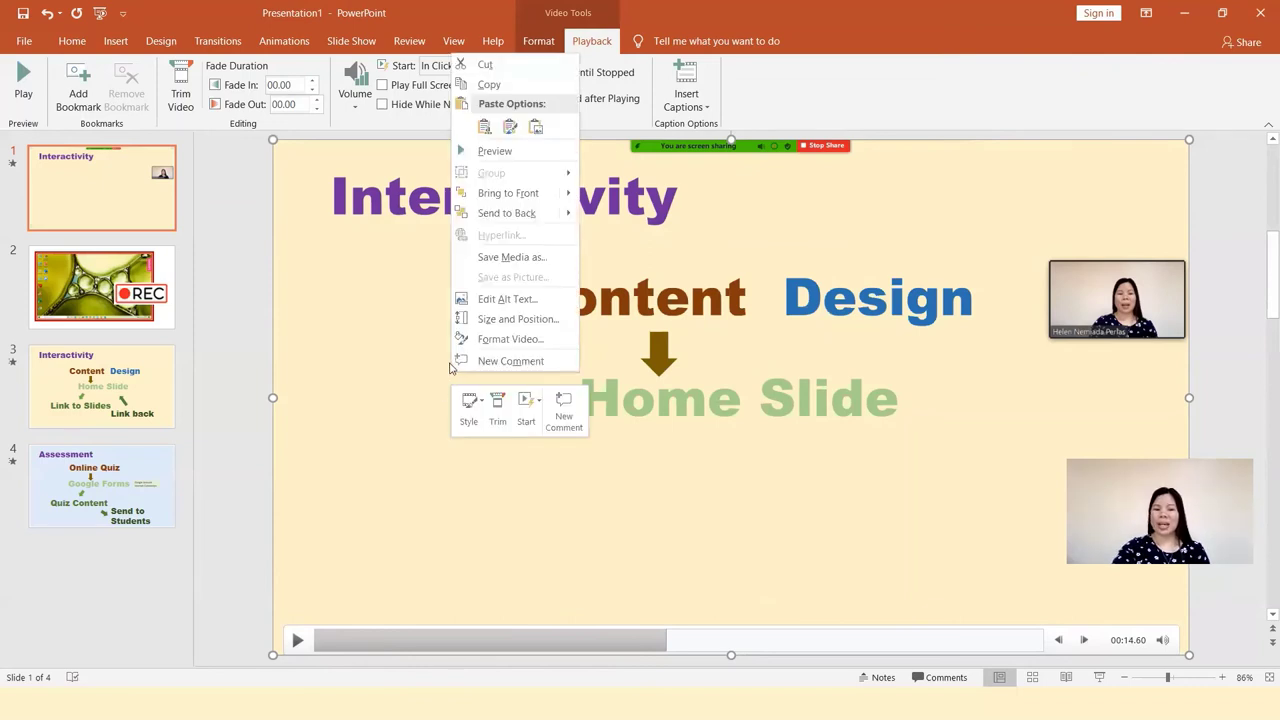
pyautogui.click(512, 258)
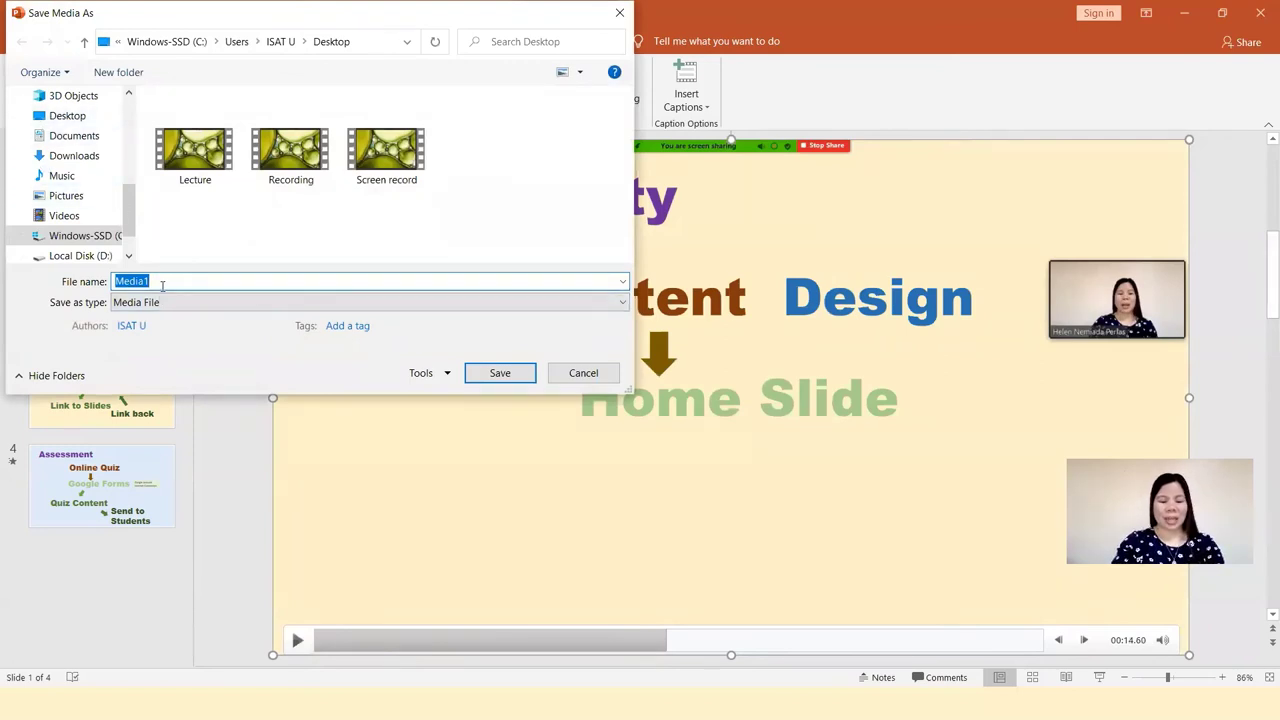
pyautogui.write('Lecture')
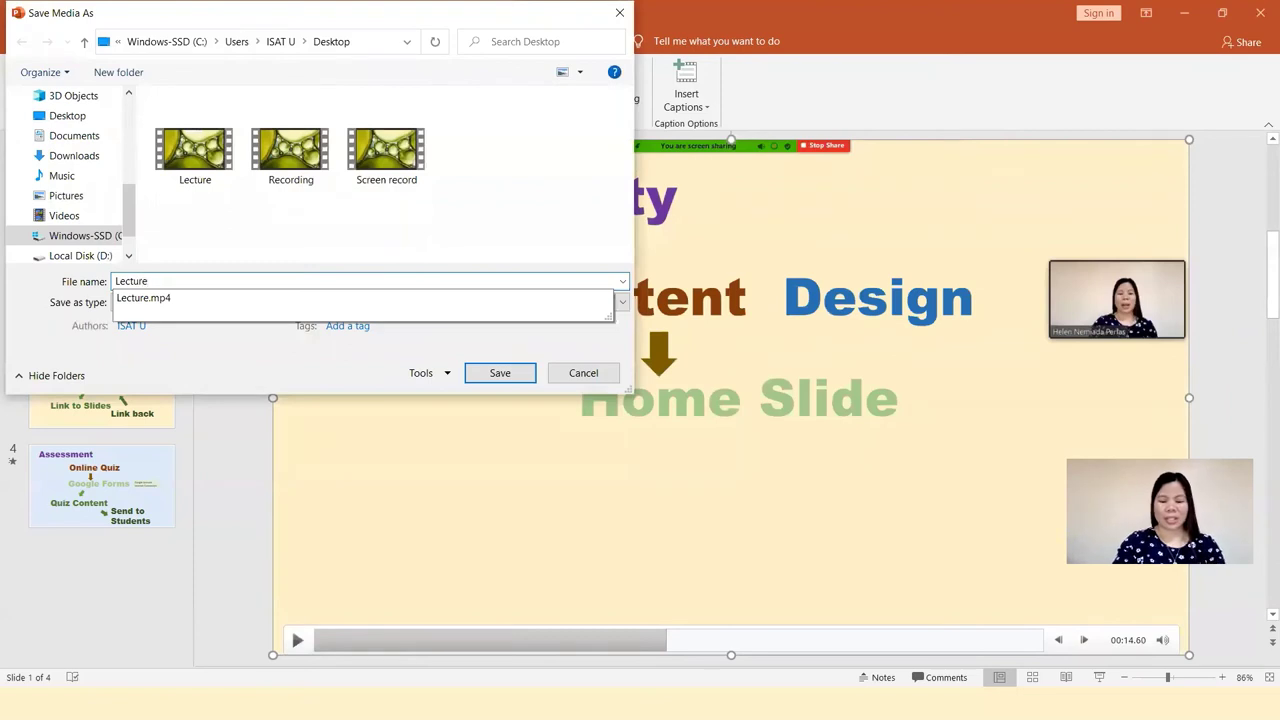
pyautogui.write('-Demo')
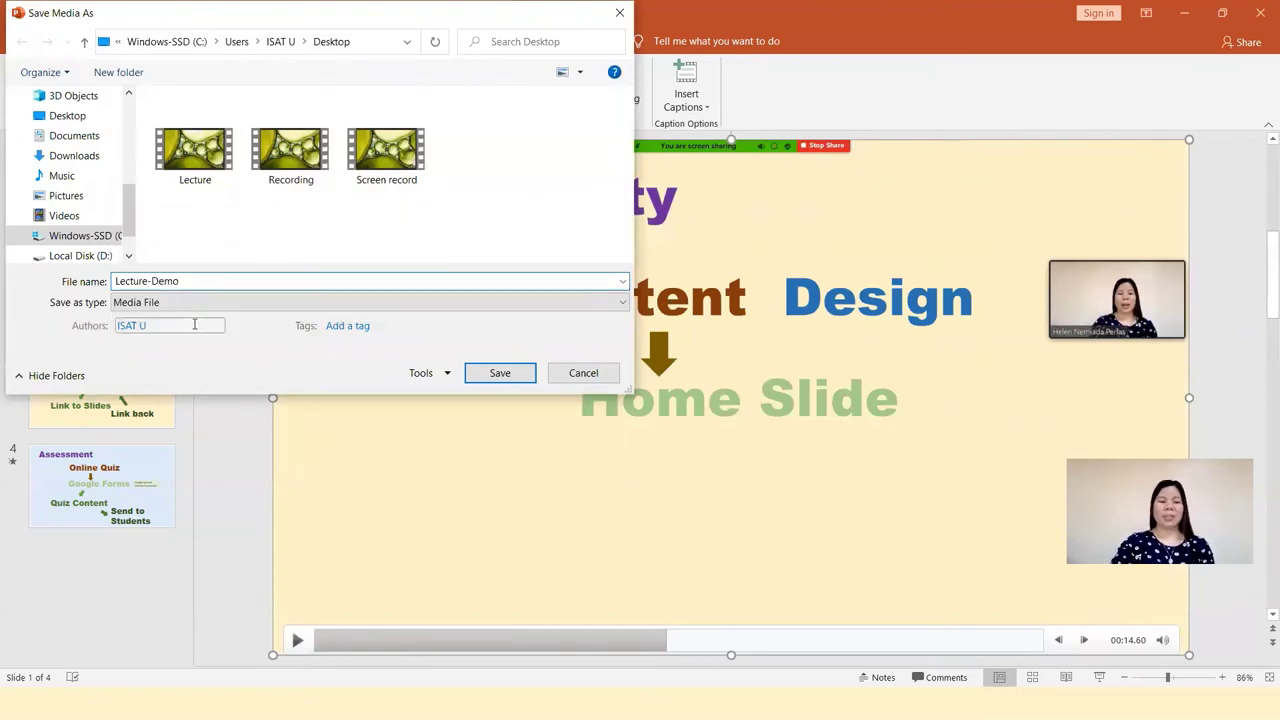
pyautogui.click(75, 138)
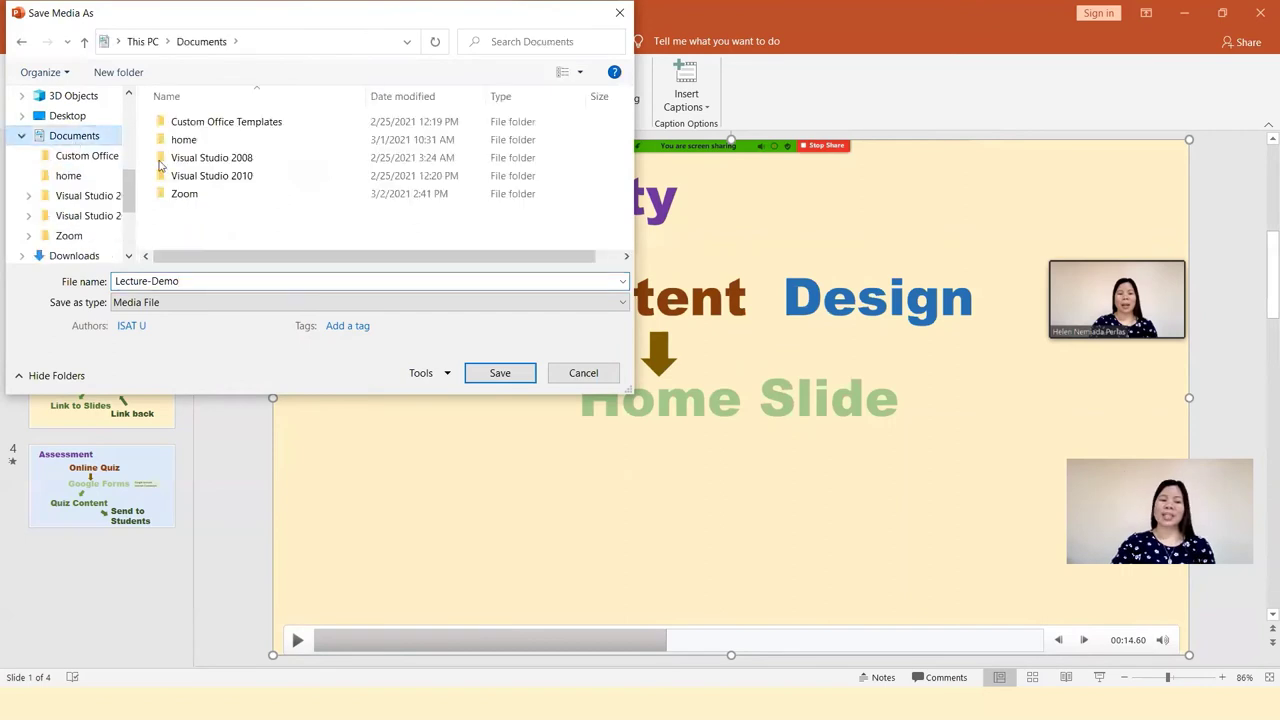
pyautogui.click(516, 374)
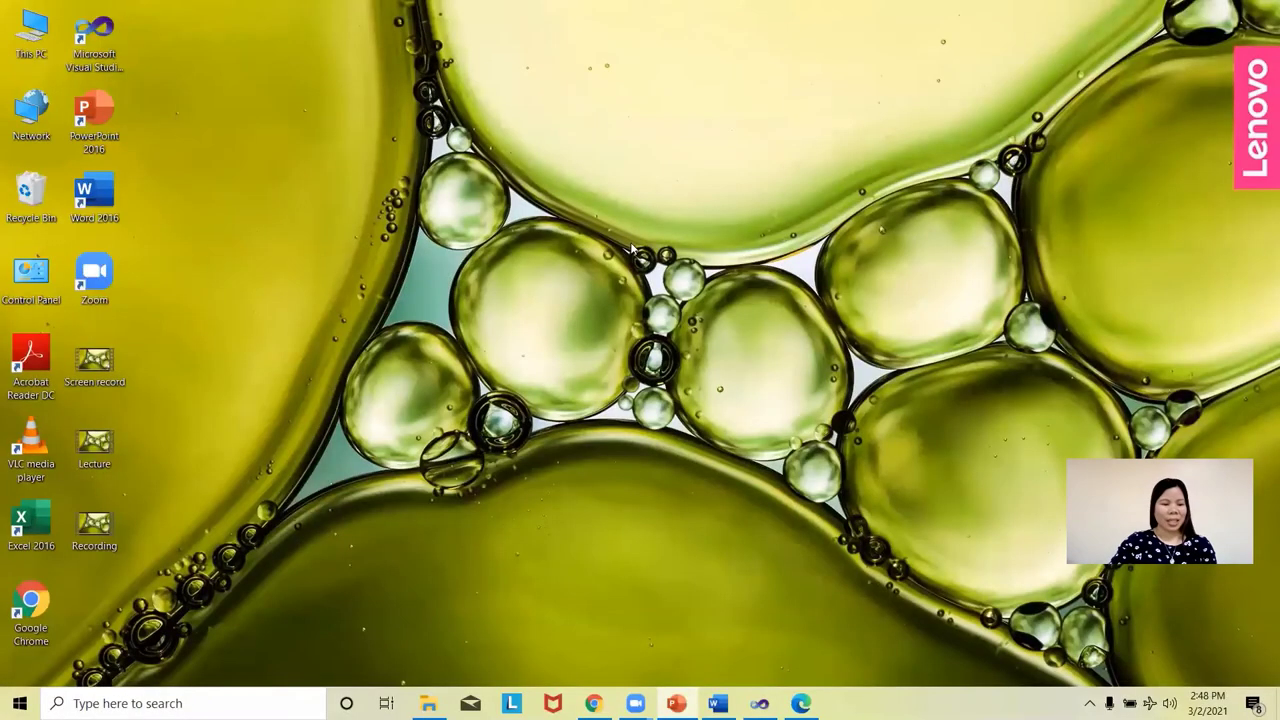
# Step: Play the saved Lecture-Demo video from the Documents folder in File Explorer, and minimize both the player and the folder window
pyautogui.doubleClick(31, 32)
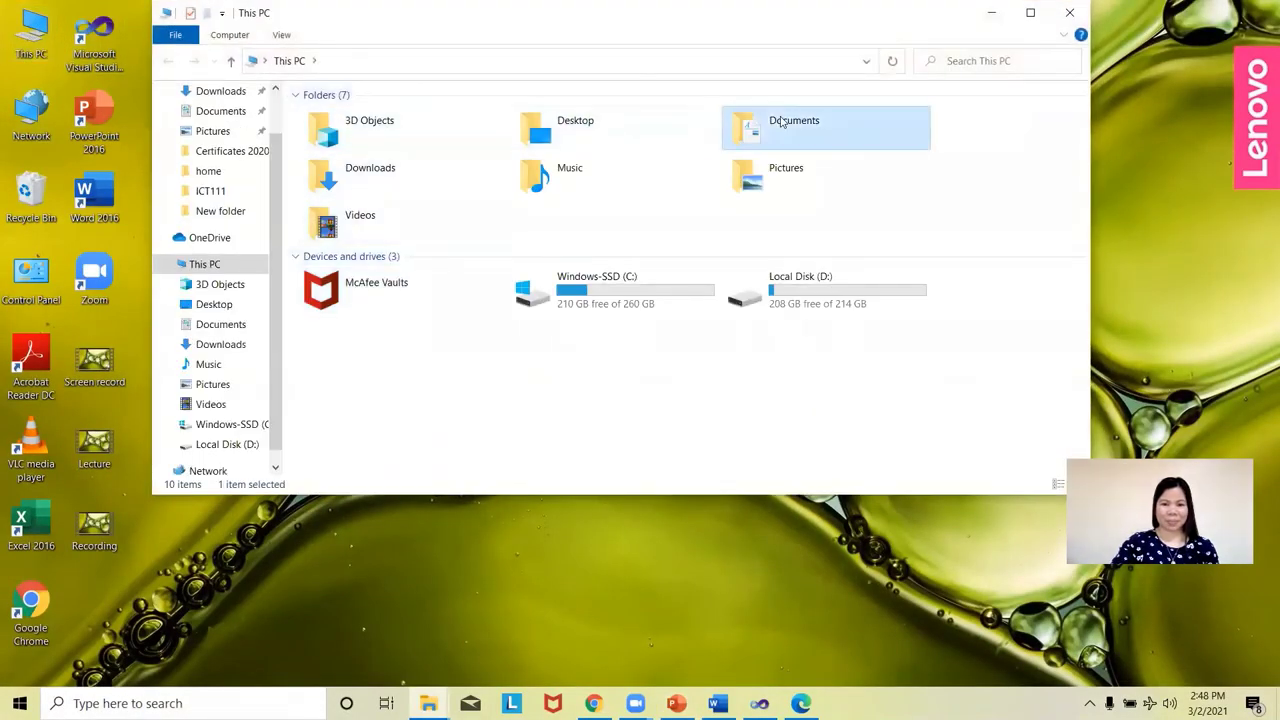
pyautogui.doubleClick(777, 120)
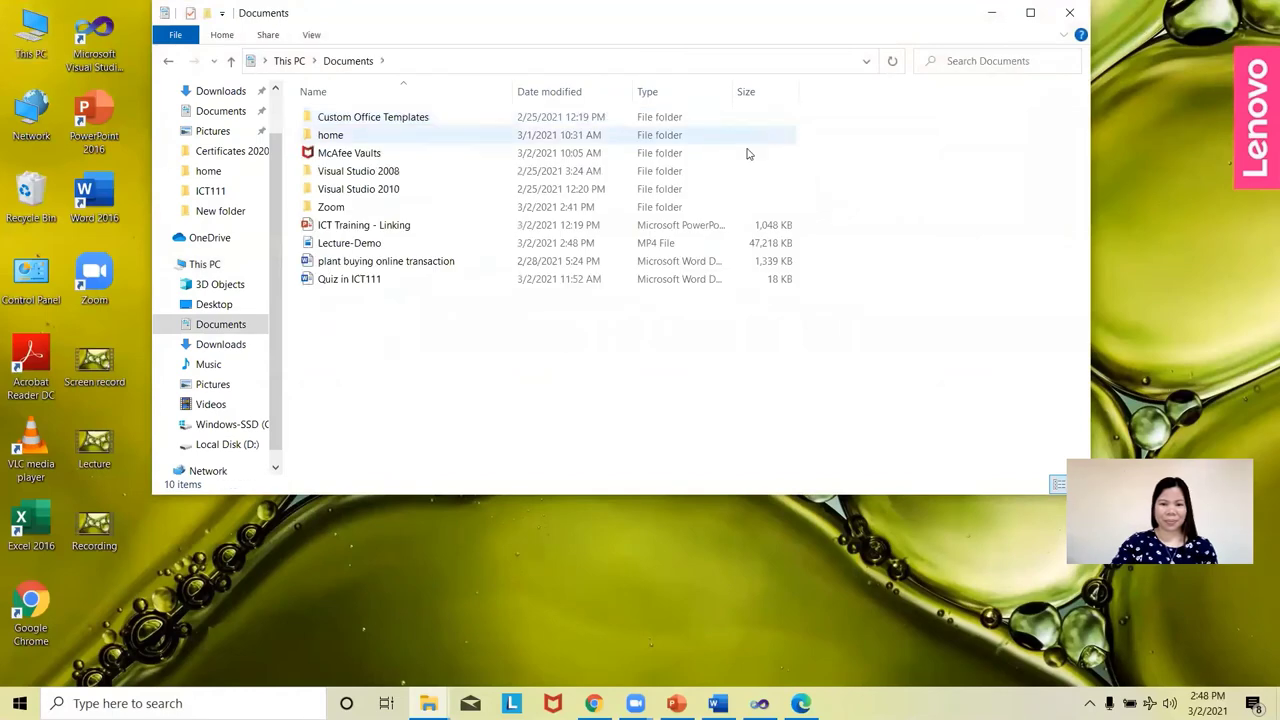
pyautogui.doubleClick(381, 245)
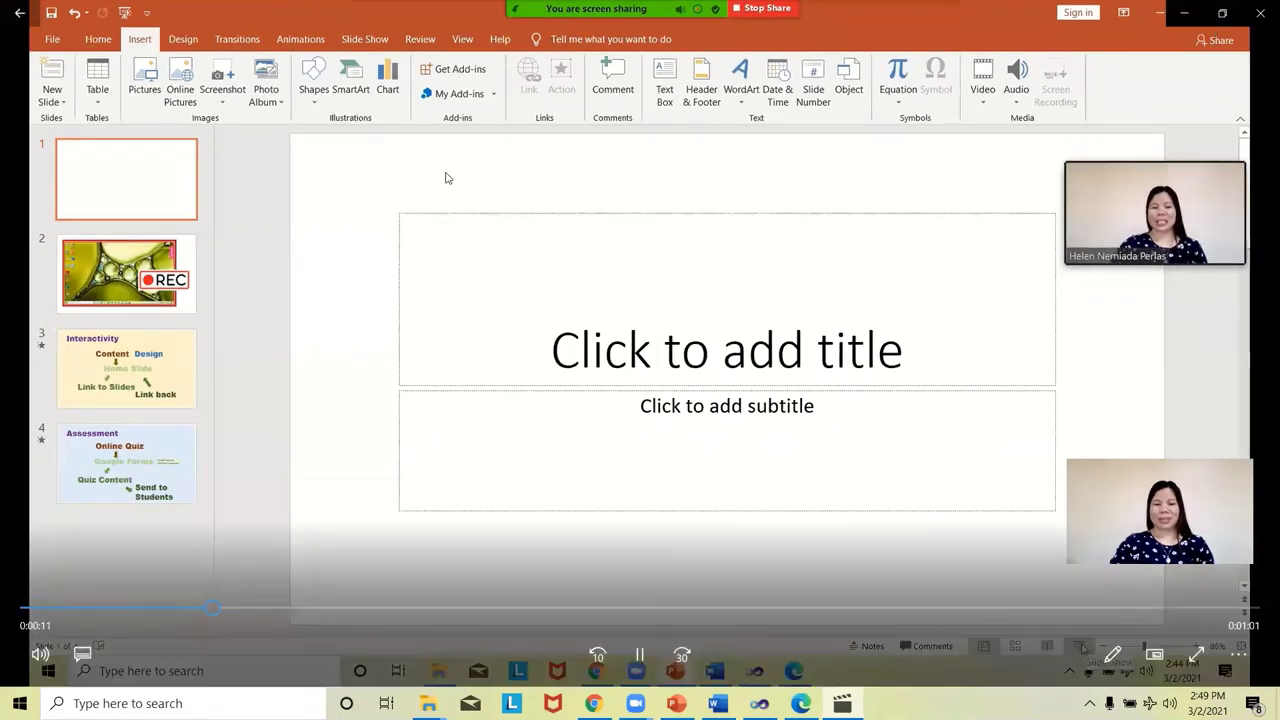
pyautogui.click(1177, 24)
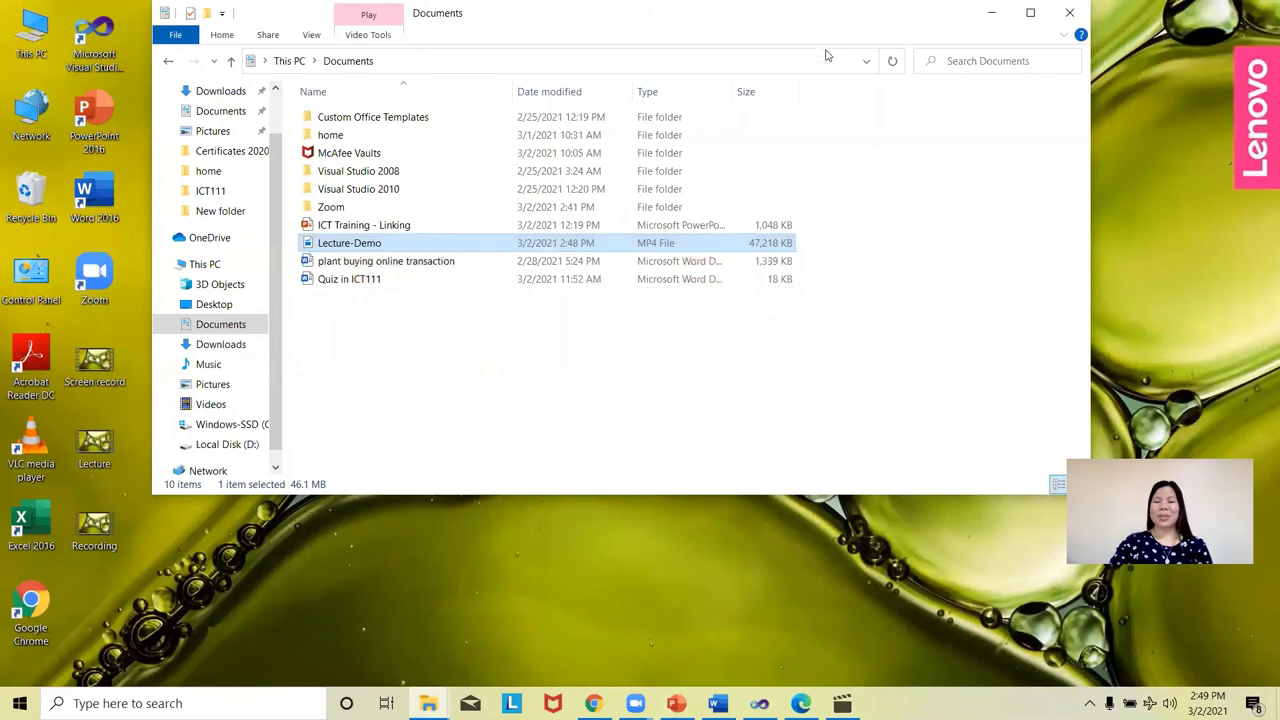
pyautogui.click(991, 14)
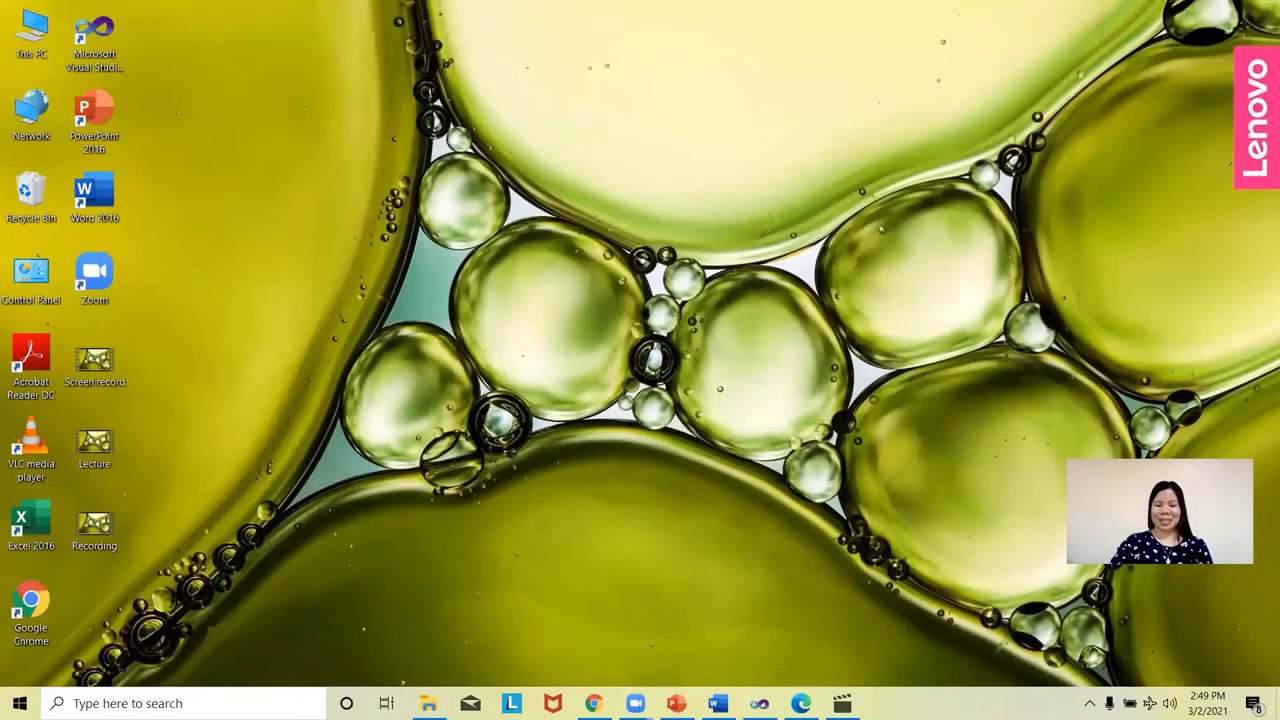
# Step: Bring the Lecture-Demo video player back, pause playback at about 0:00:23, and restore the maximized player to a smaller window
pyautogui.click(842, 703)
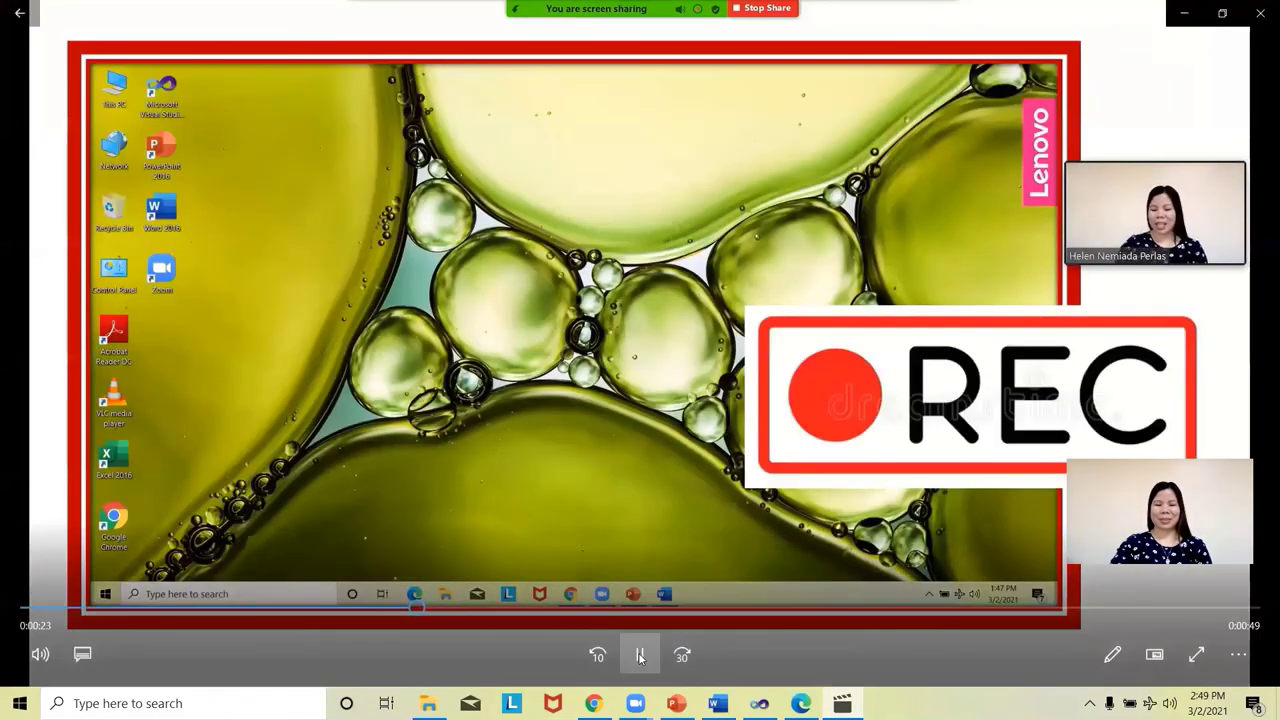
pyautogui.click(645, 656)
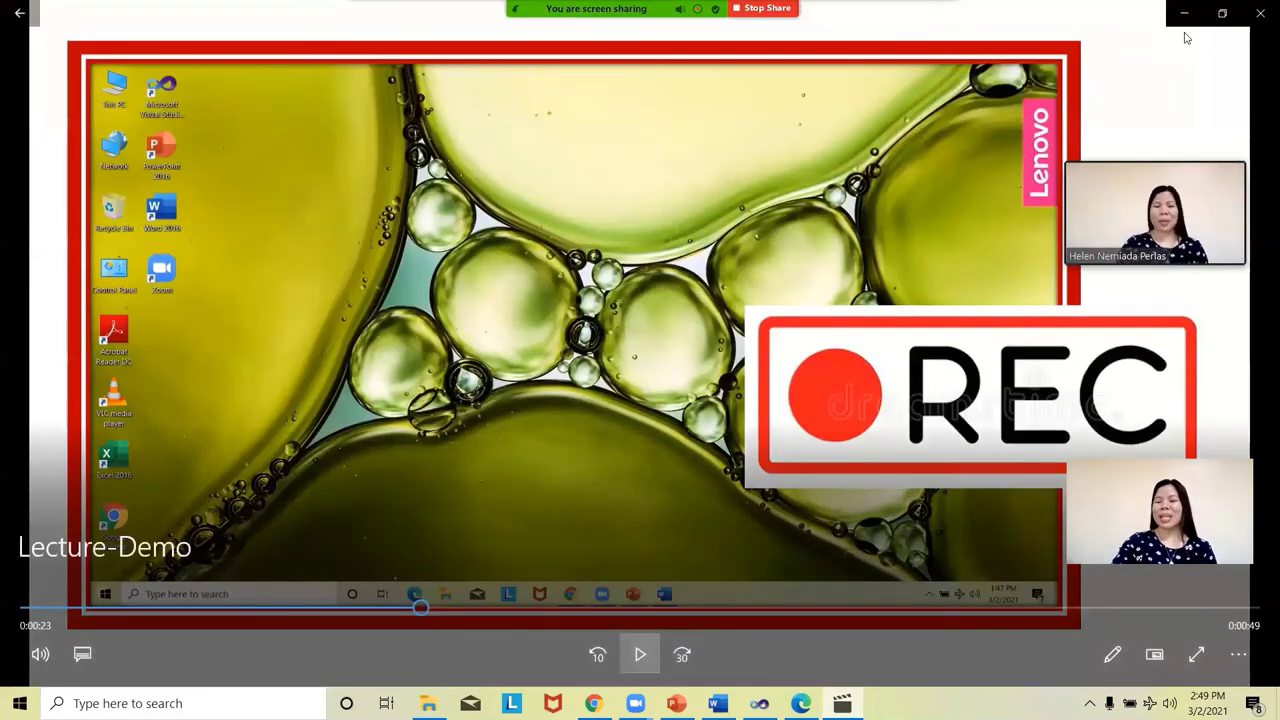
pyautogui.click(1222, 13)
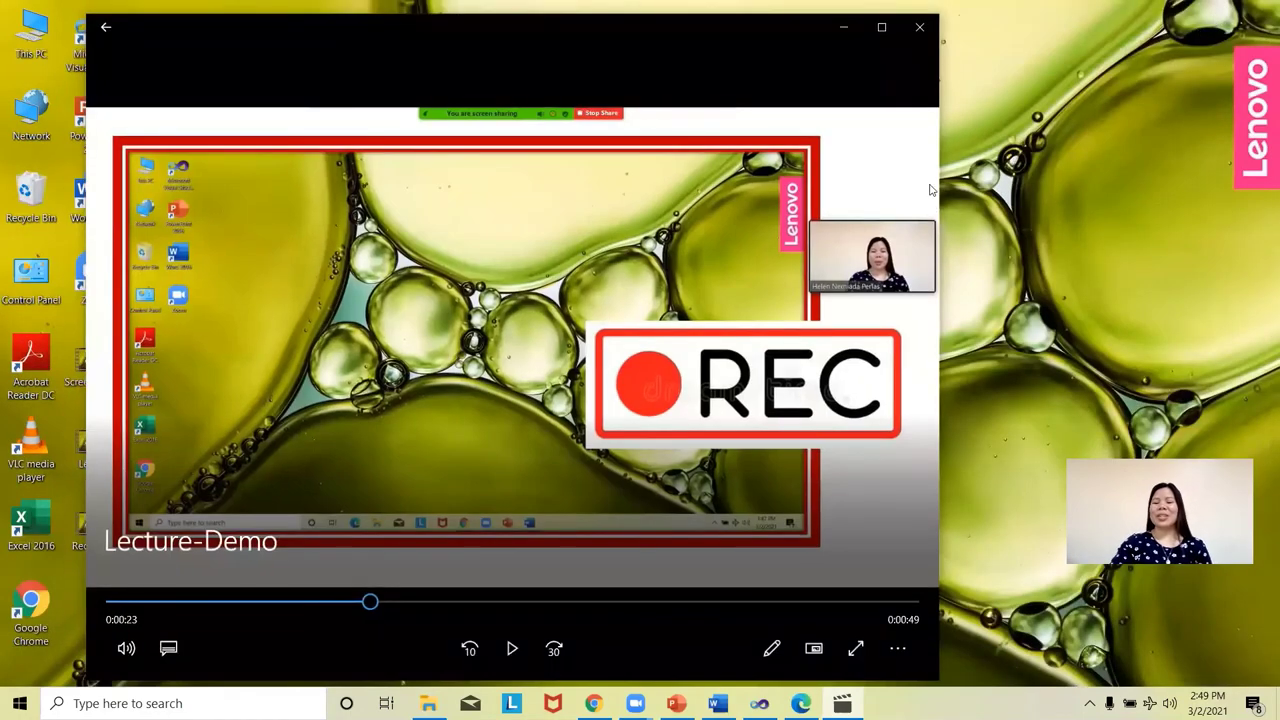